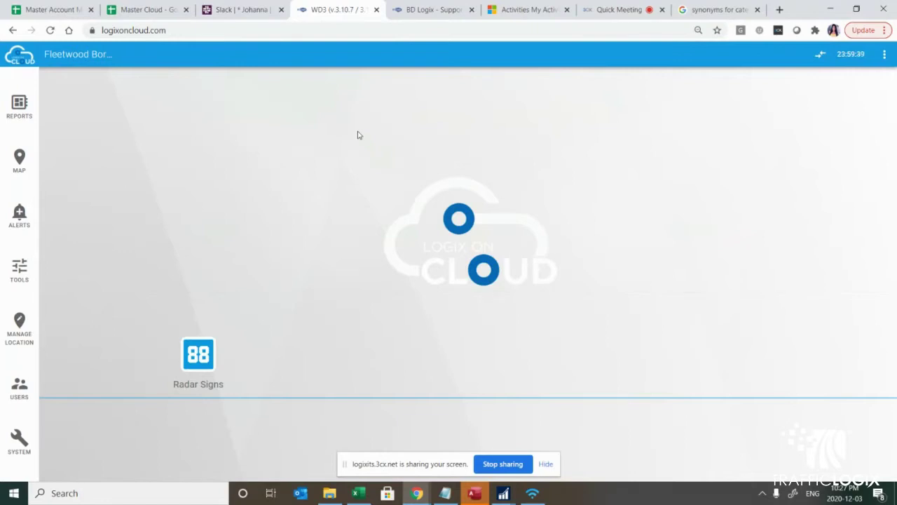
Step: Open the Map page showing Fleetwood's radar sign markers and all 6 locations
left_click(15, 153)
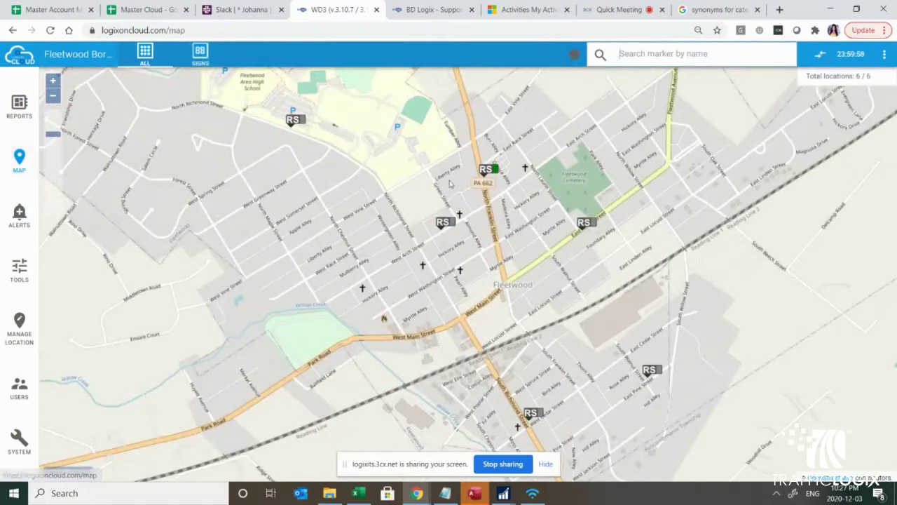
Step: Pan the map, view the North Franklin Street and Race sign's details popup, then close it
left_click_drag(498, 227, 432, 299)
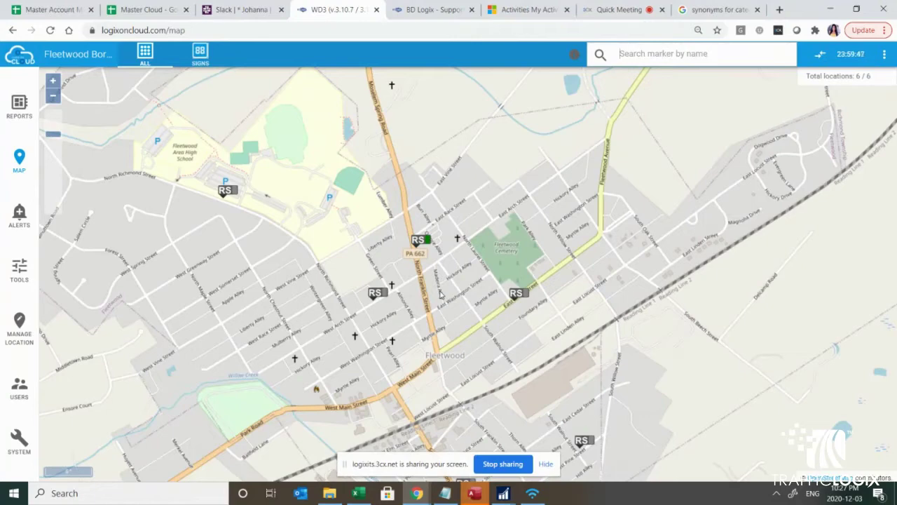
left_click(420, 242)
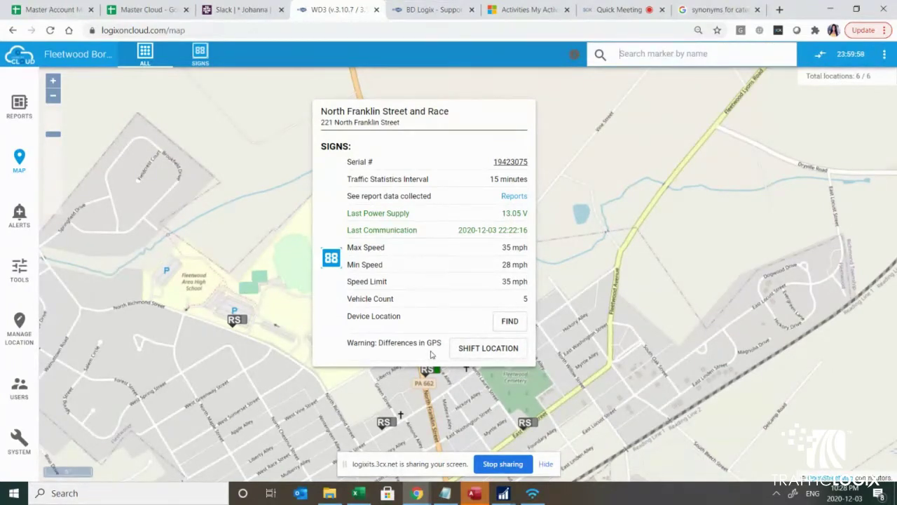
left_click(586, 194)
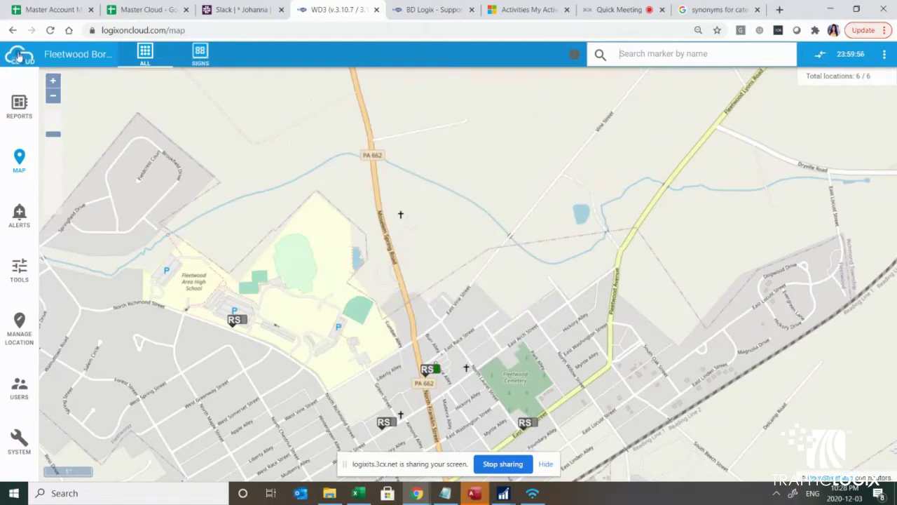
Step: Open the Alerts page, which lists no alerts yet
left_click(17, 218)
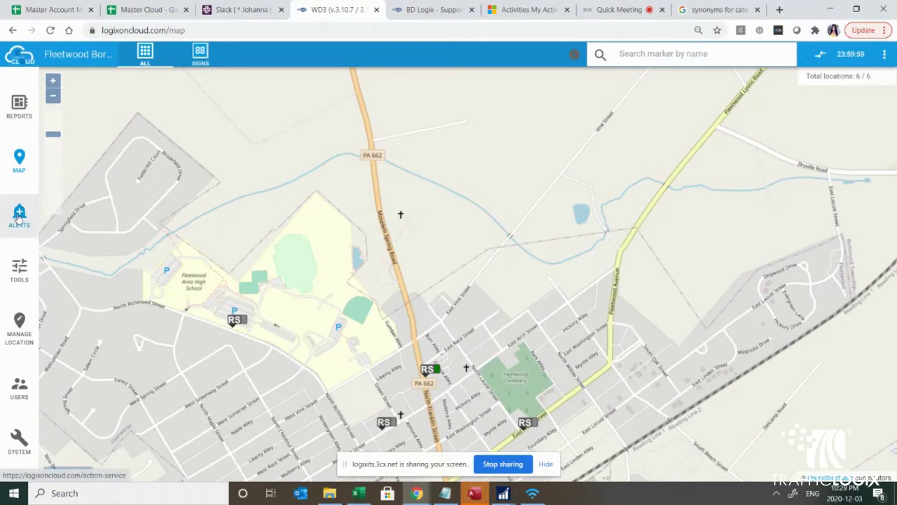
left_click(18, 218)
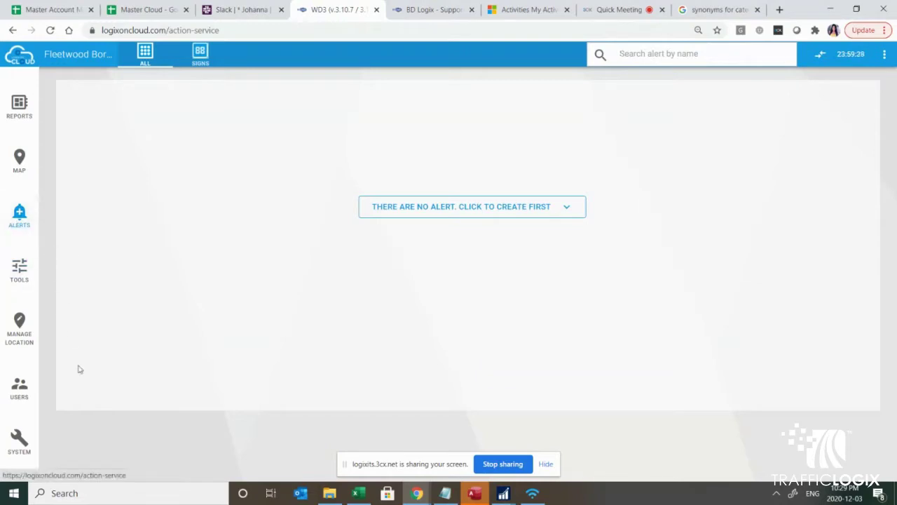
Step: Review the WD Engine system settings, highlighting speed units, then view the user accounts list
left_click(17, 447)
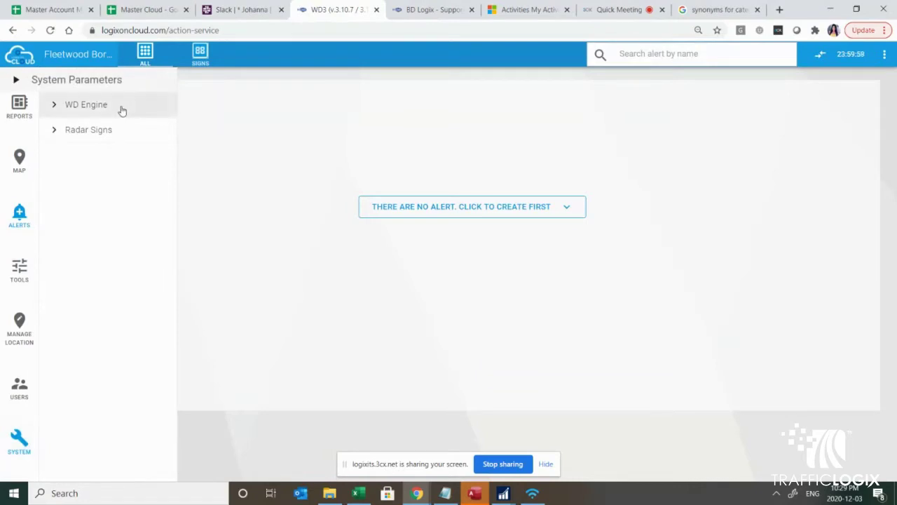
left_click(121, 111)
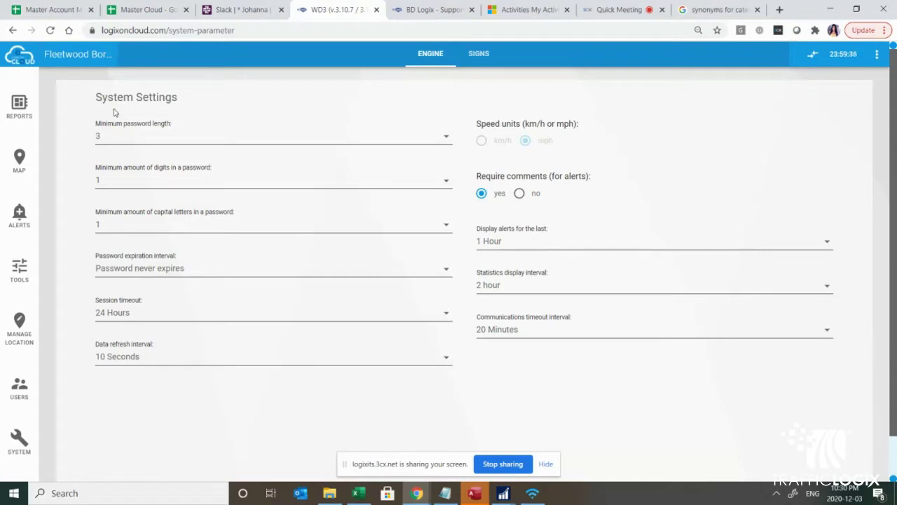
left_click_drag(569, 141, 478, 119)
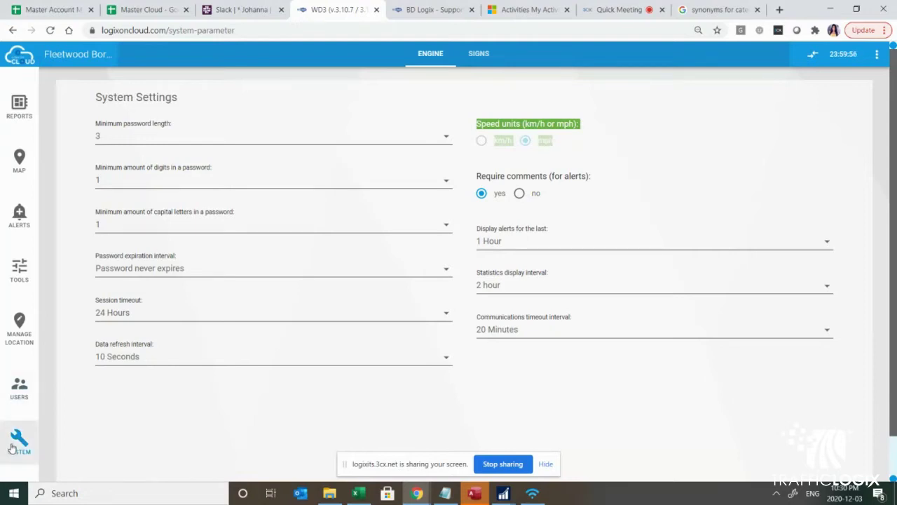
left_click(18, 393)
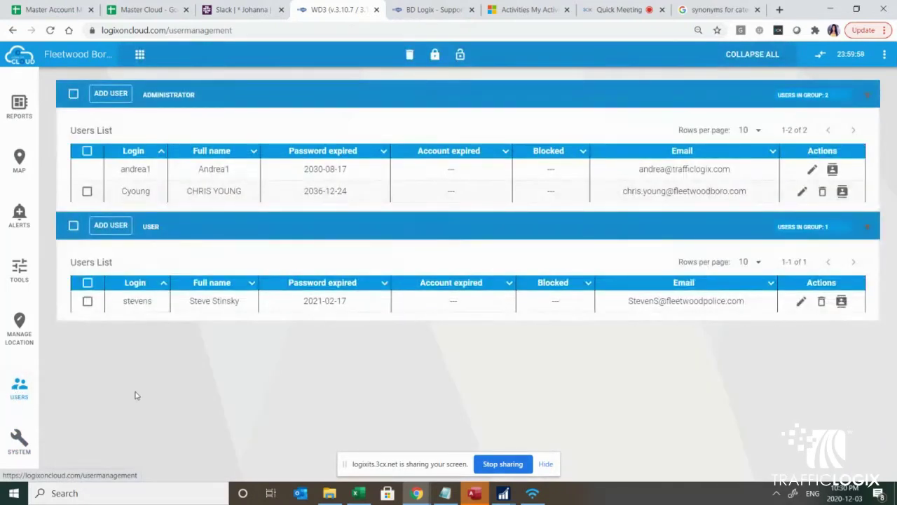
left_click(123, 98)
left_click(345, 203)
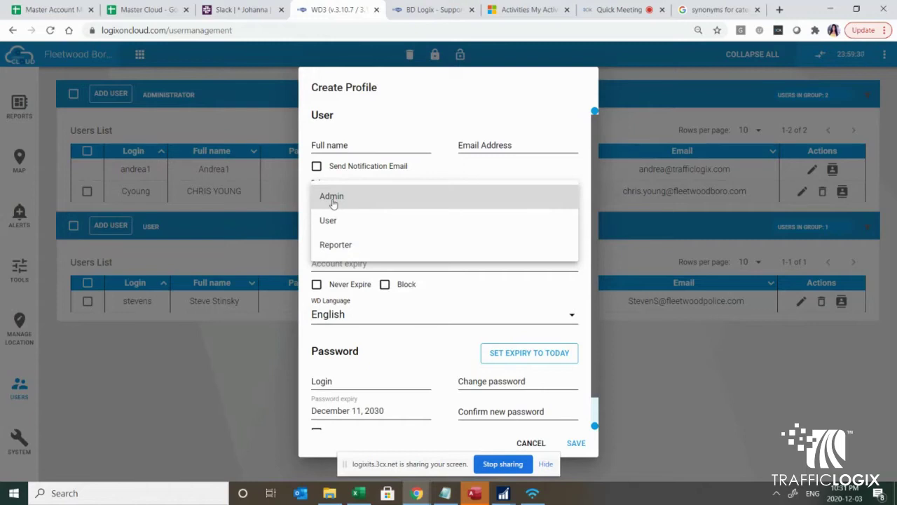
left_click(553, 354)
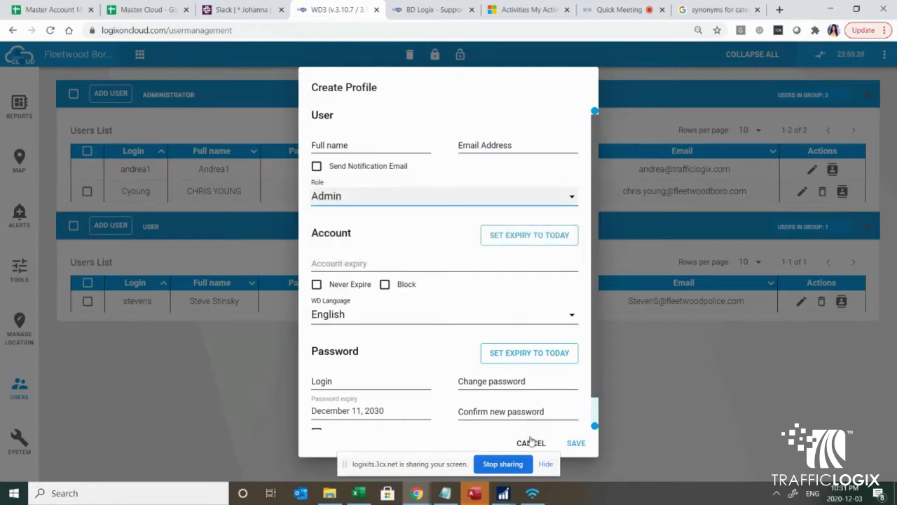
left_click(531, 443)
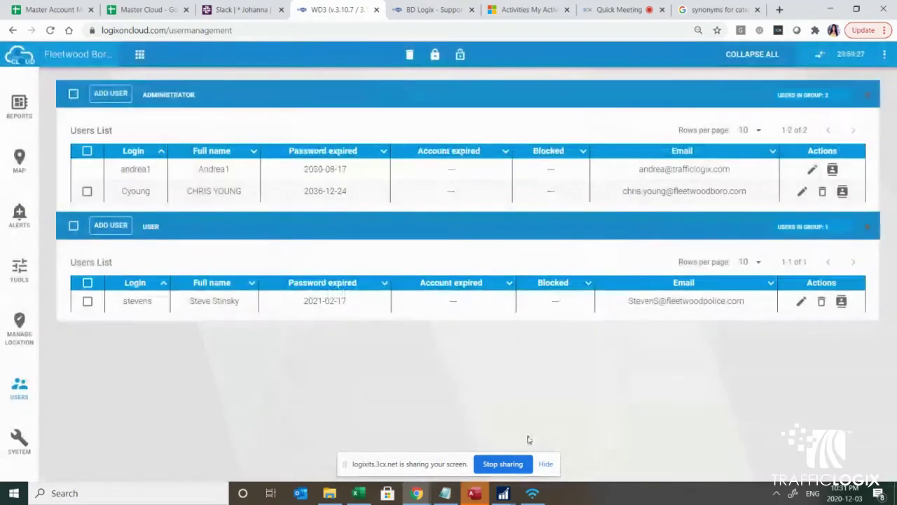
left_click(113, 97)
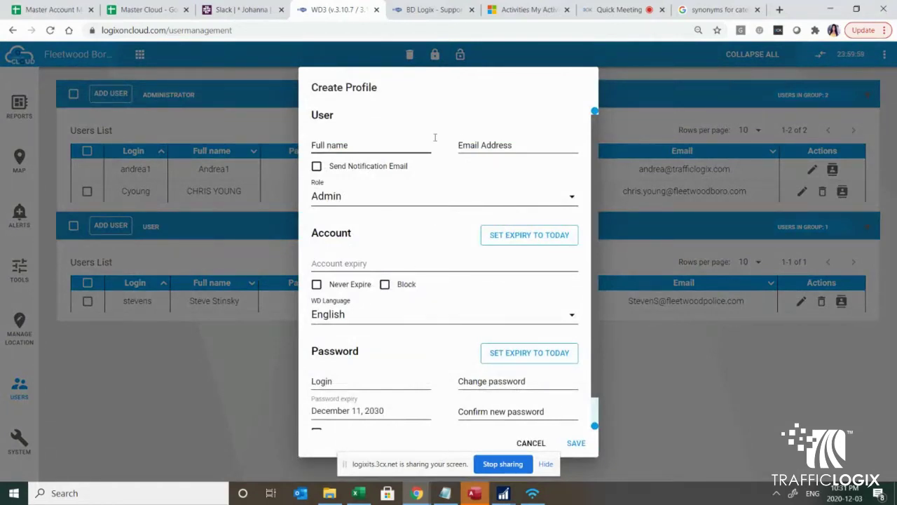
left_click(333, 201)
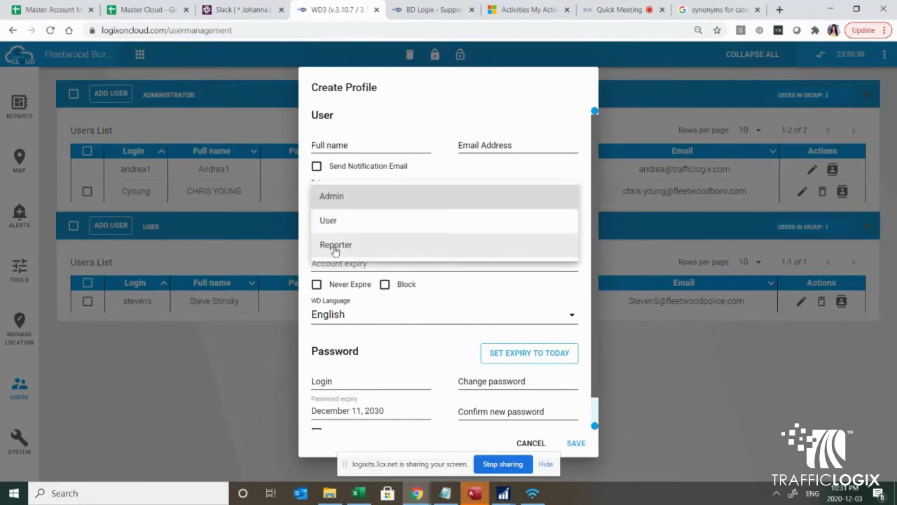
left_click(419, 275)
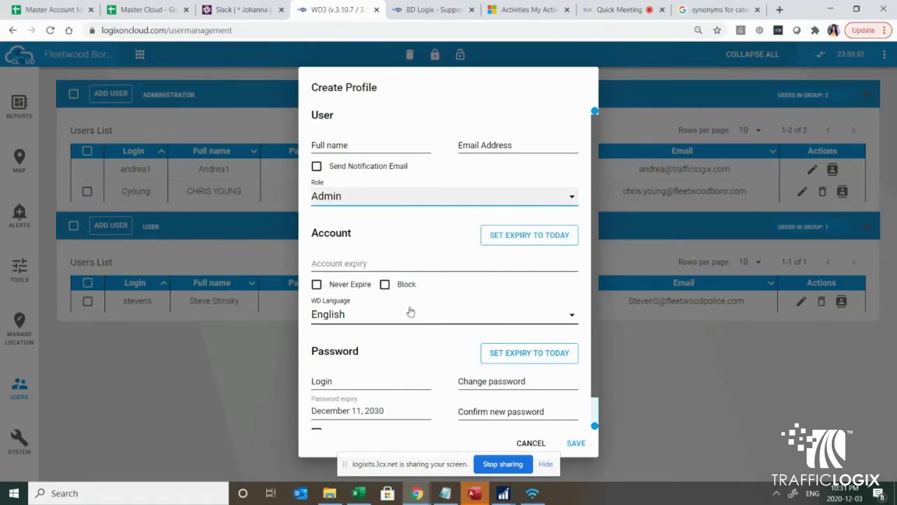
left_click(324, 315)
left_click(324, 314)
scroll(401, 339, "down", 1)
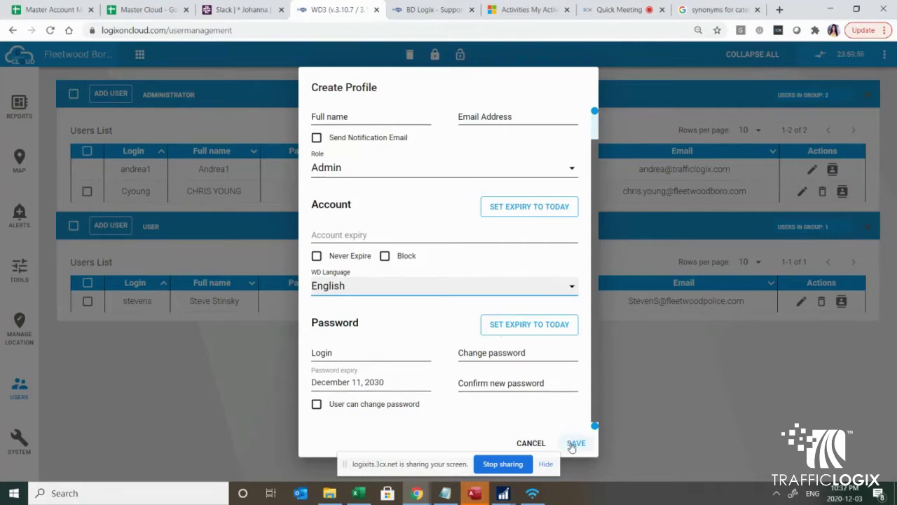
left_click(644, 377)
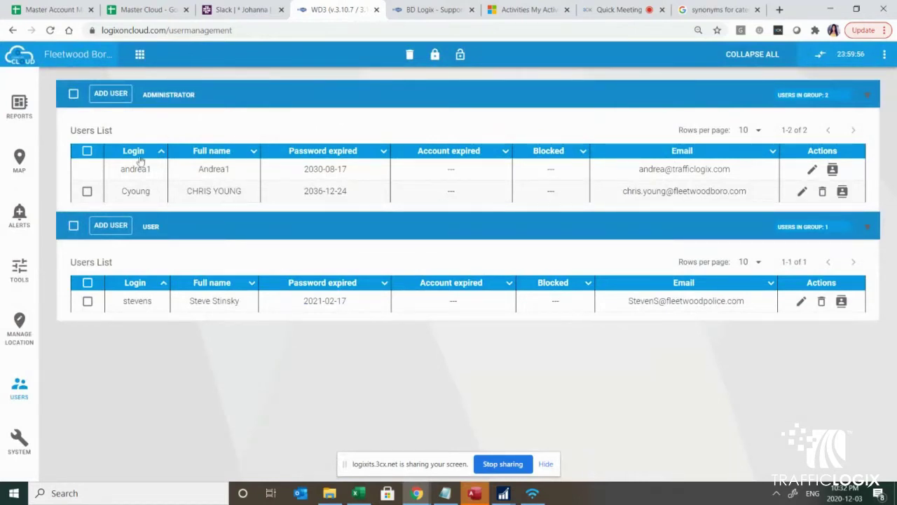
Step: Start adding a new location under Manage Location, with the address search field active
left_click(18, 330)
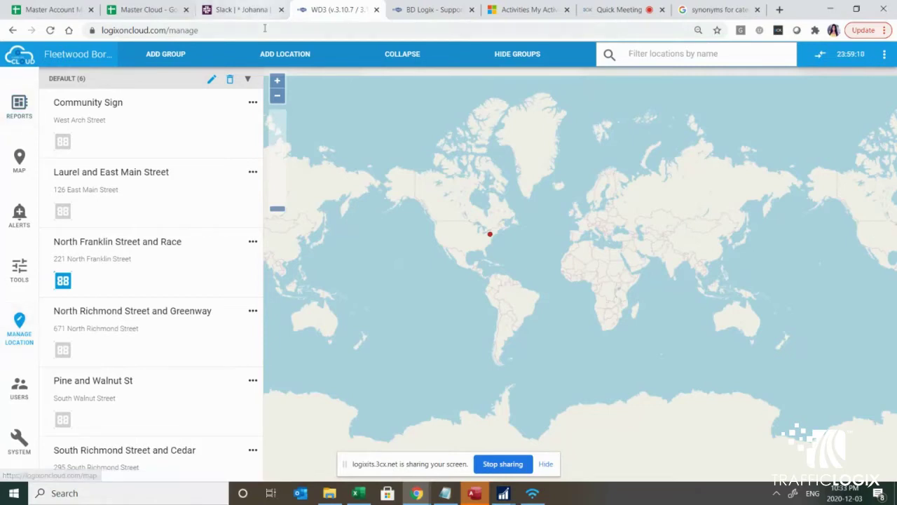
left_click(284, 58)
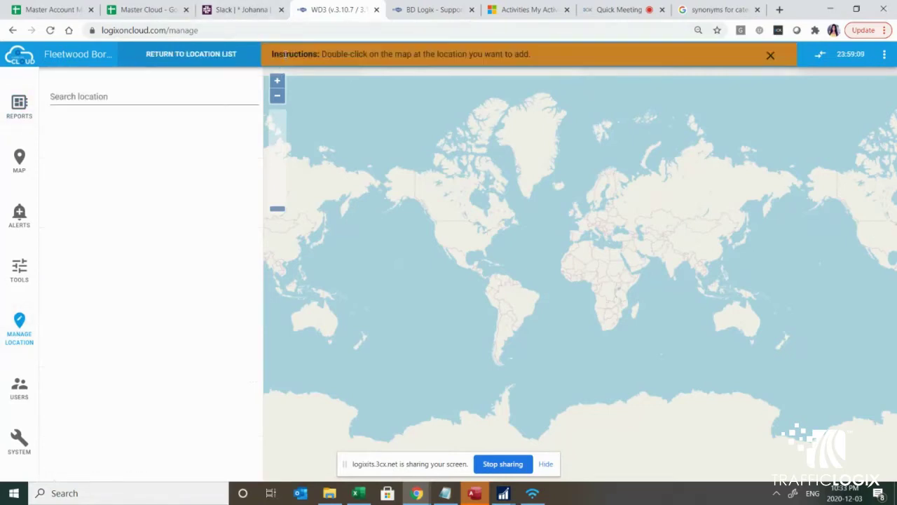
left_click(104, 96)
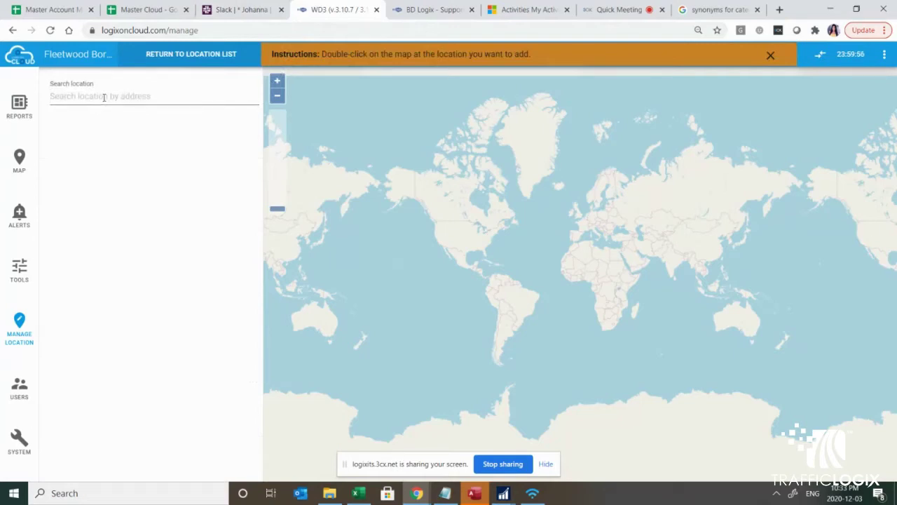
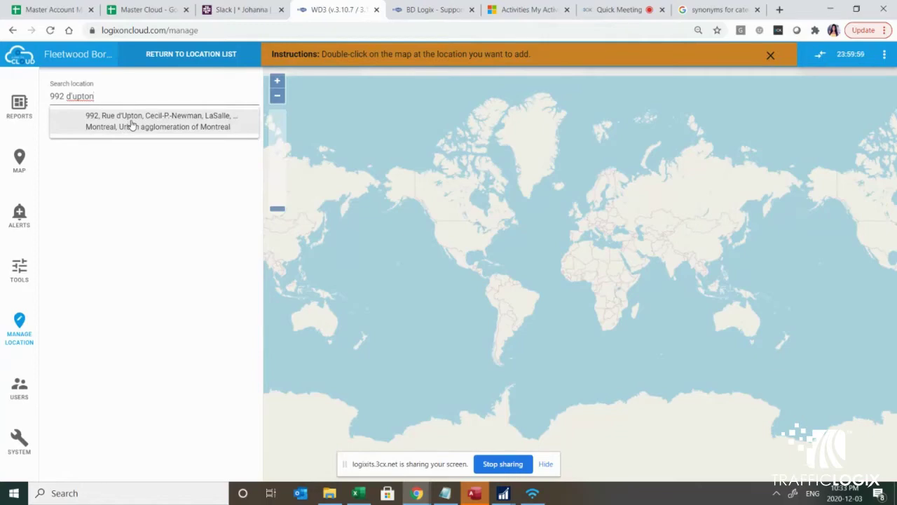
left_click(131, 123)
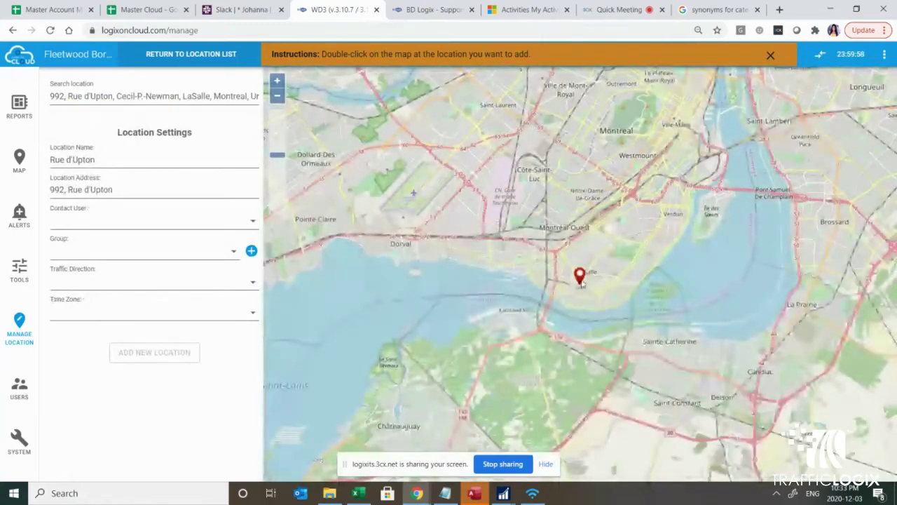
Step: Zoom in on the Rue d'Upton pin and review its Location Name and Address fields
scroll(582, 284, "up", 1)
scroll(580, 282, "up", 3)
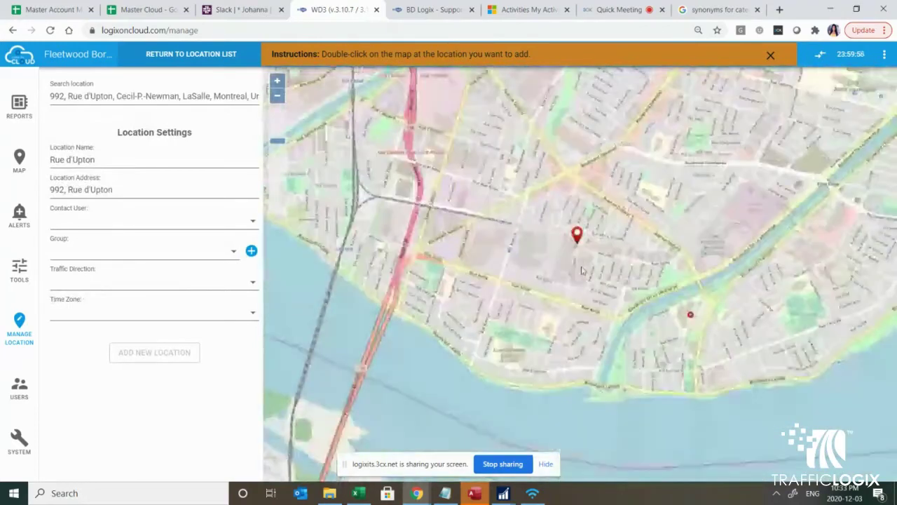
scroll(575, 236, "up", 1)
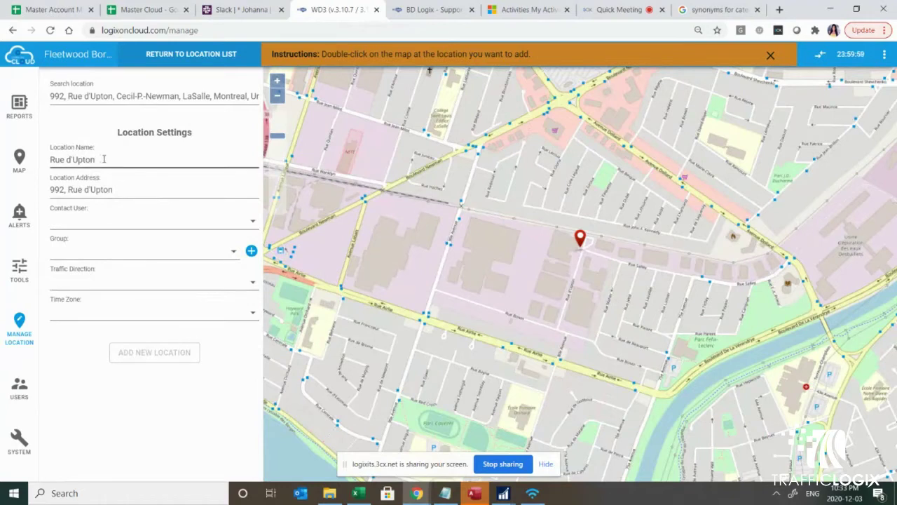
left_click_drag(103, 159, 49, 161)
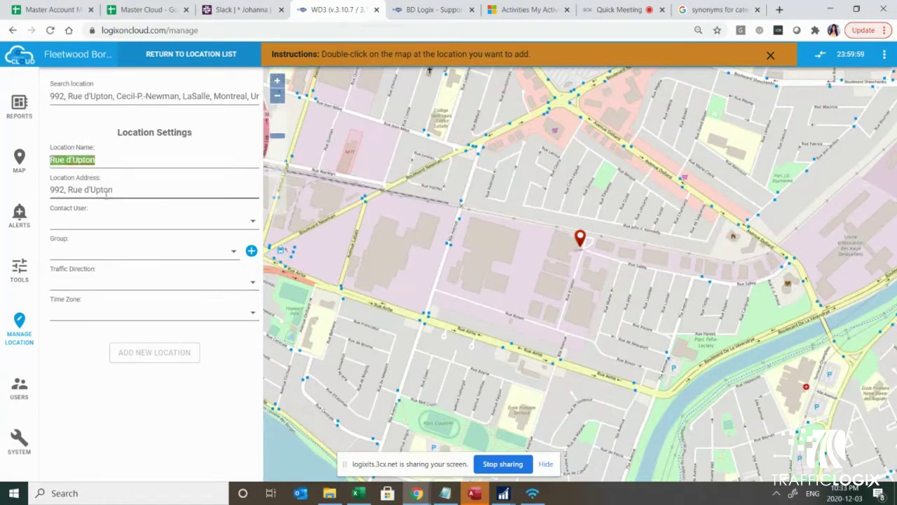
left_click_drag(122, 189, 31, 188)
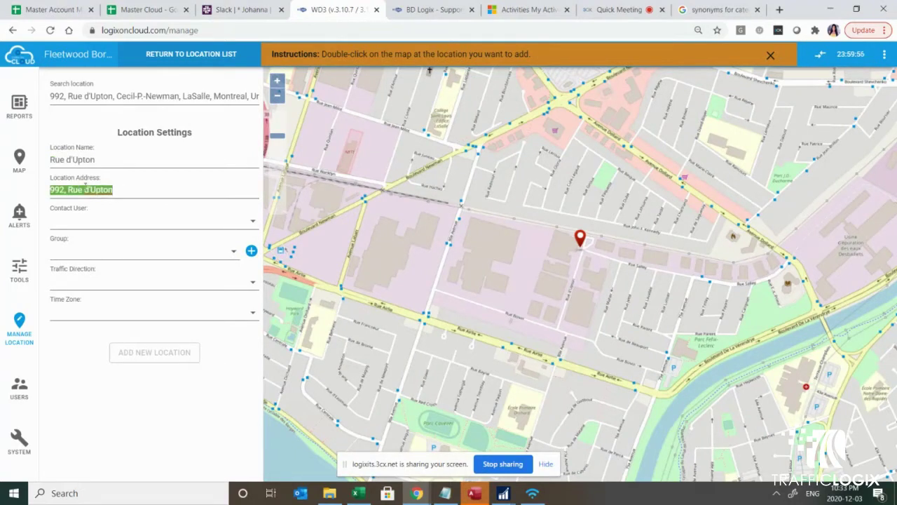
Step: Assign a contact user to the location and check the traffic direction options
left_click(81, 217)
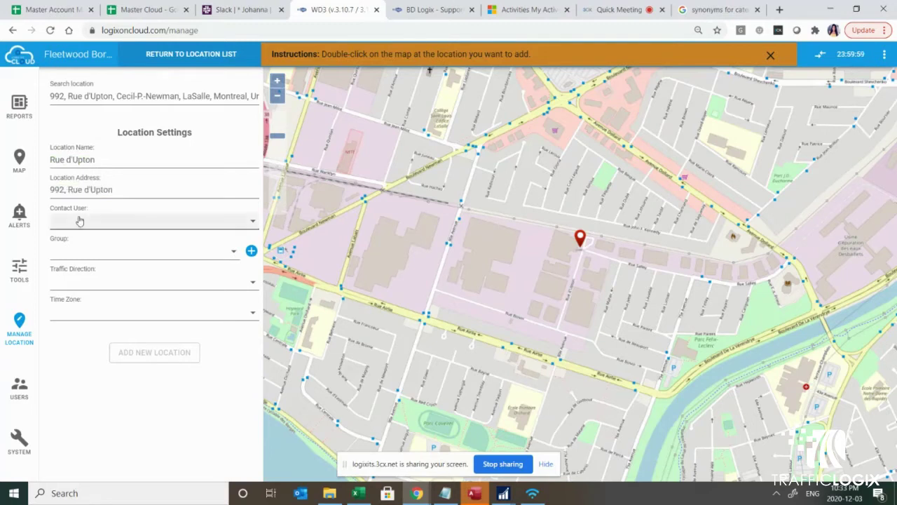
left_click(77, 267)
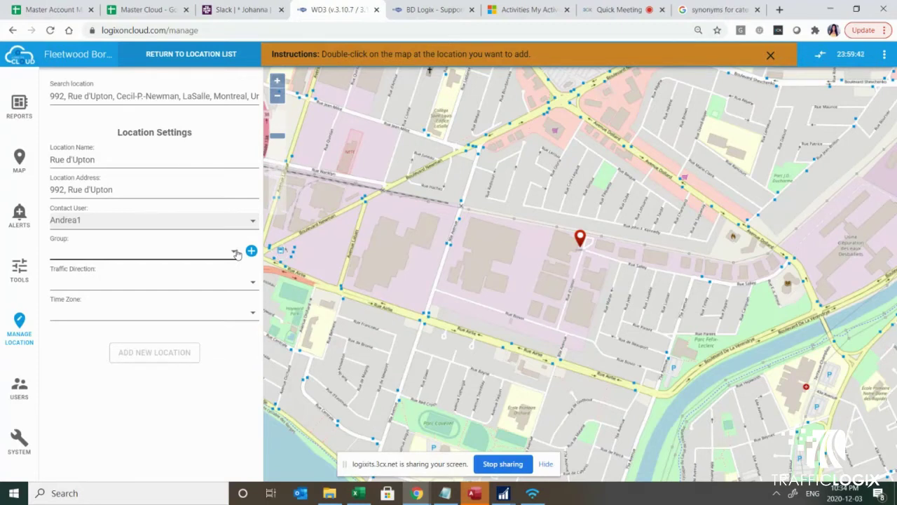
left_click(84, 282)
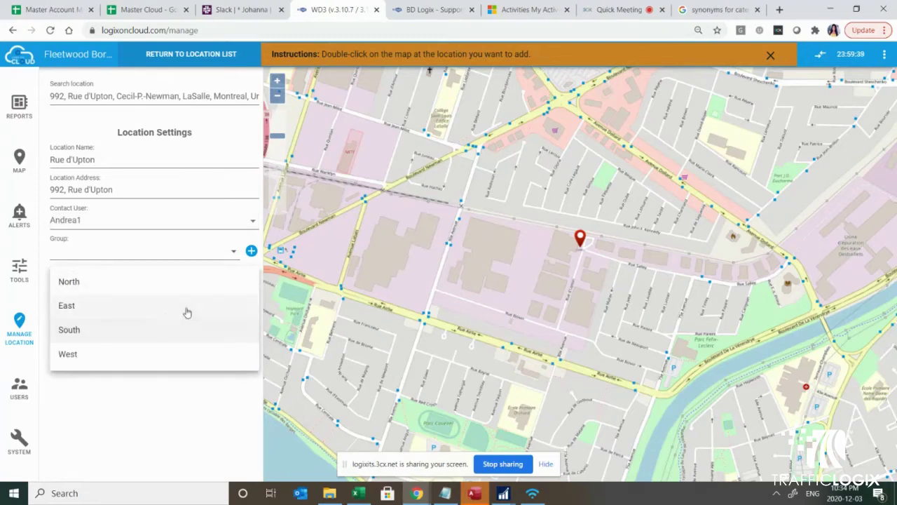
left_click(236, 254)
Step: Create and save a new location group named 'Default'
left_click(251, 250)
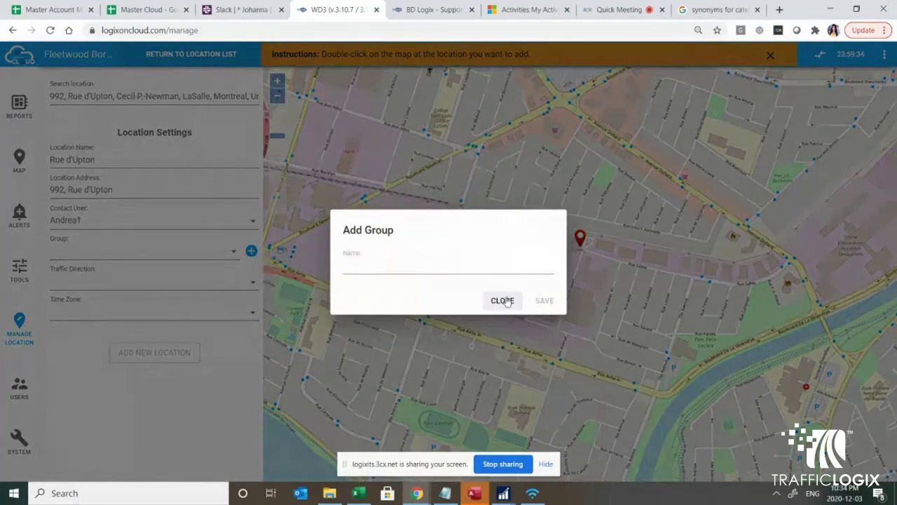
type("Default")
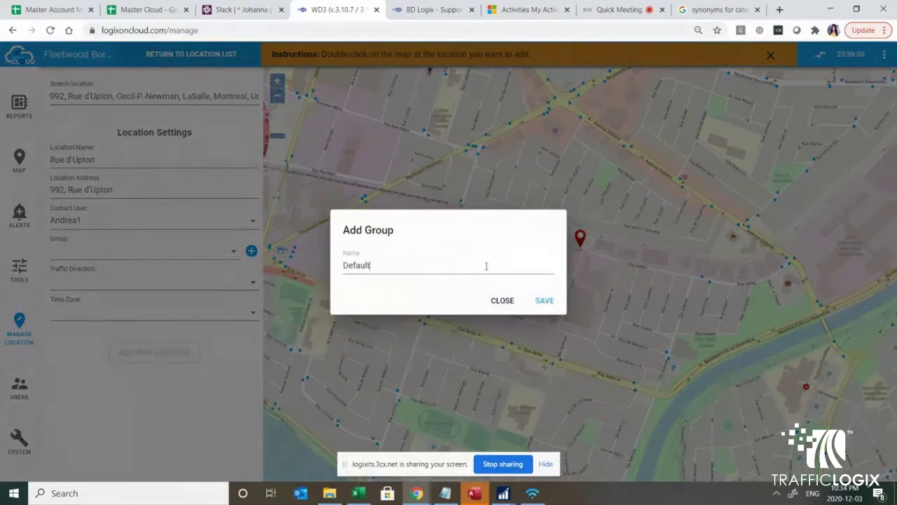
left_click(543, 302)
left_click(543, 303)
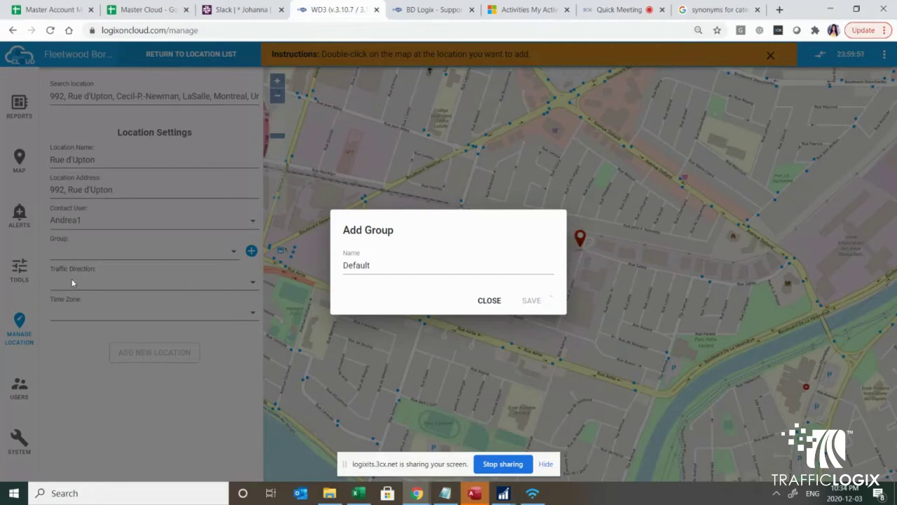
left_click(489, 300)
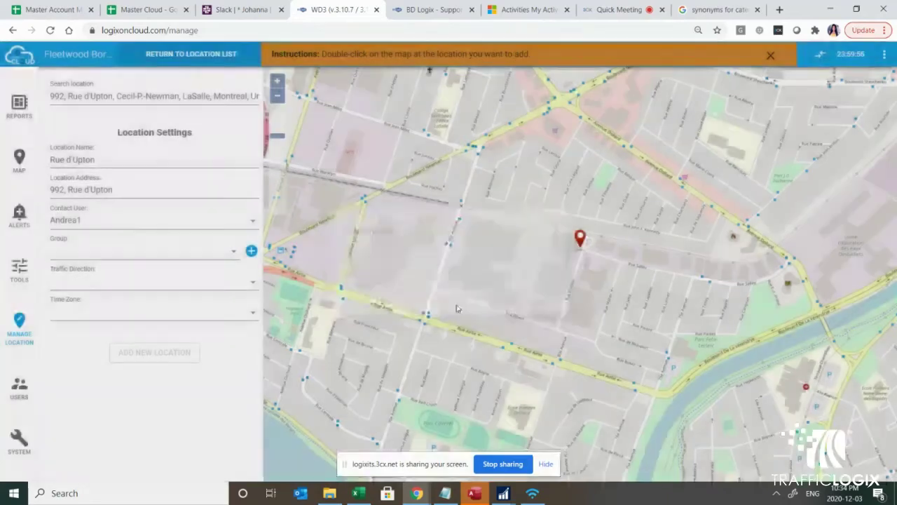
left_click(234, 251)
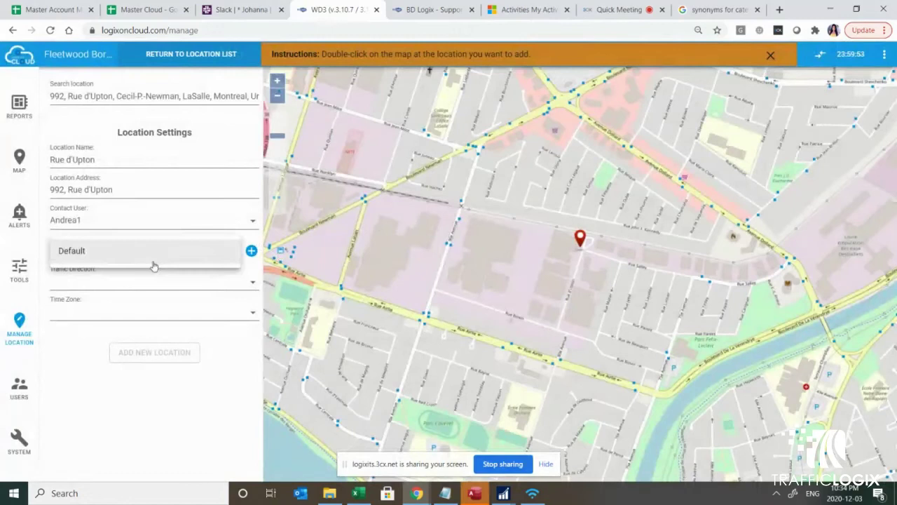
Step: Save Rue d'Upton with group Default, direction East, time zone (-05:00) America/Detroit
left_click(94, 252)
left_click(70, 288)
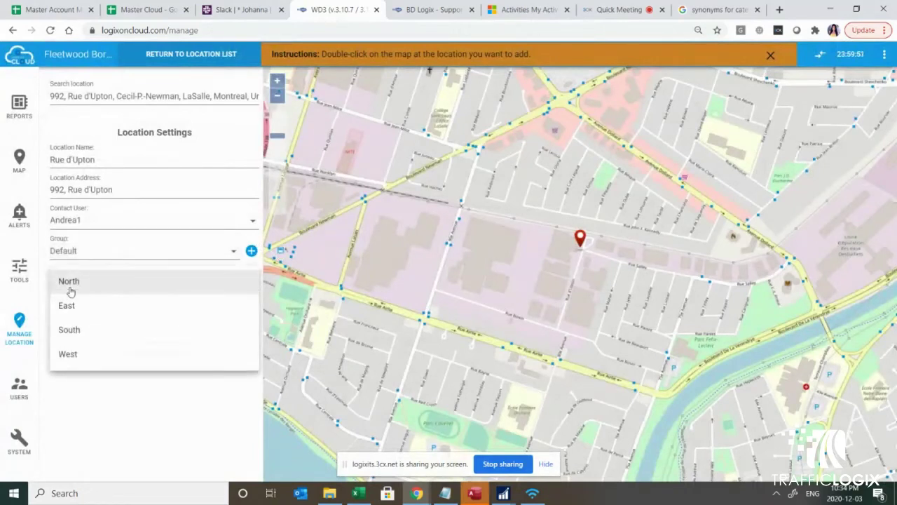
left_click(75, 379)
left_click(82, 283)
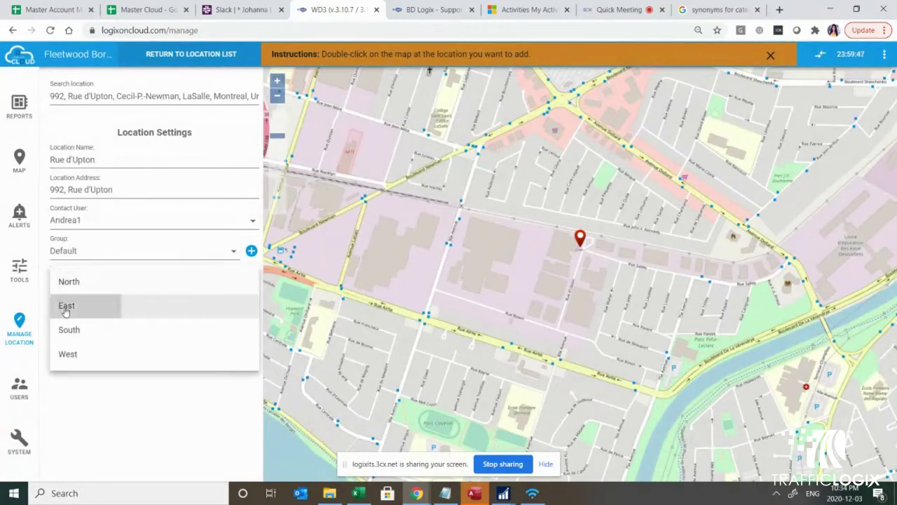
left_click(81, 305)
left_click(88, 315)
scroll(112, 259, "down", 10)
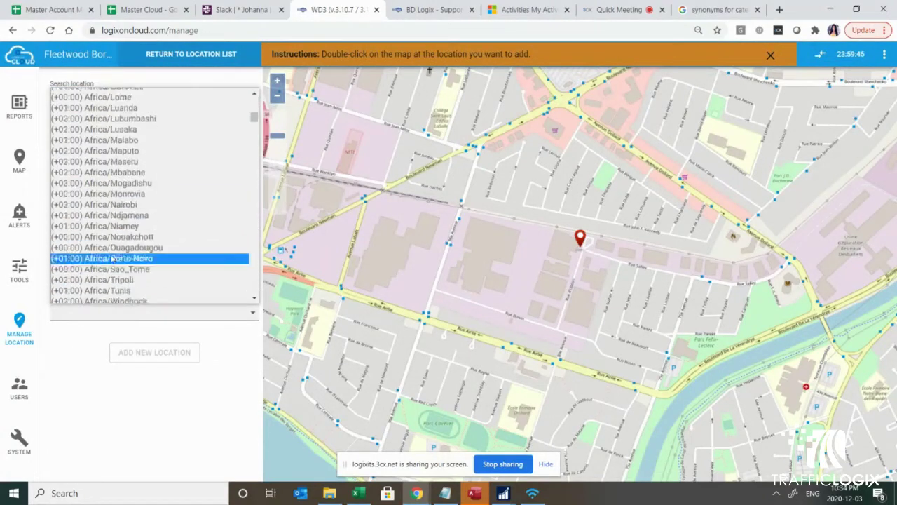
scroll(115, 258, "down", 8)
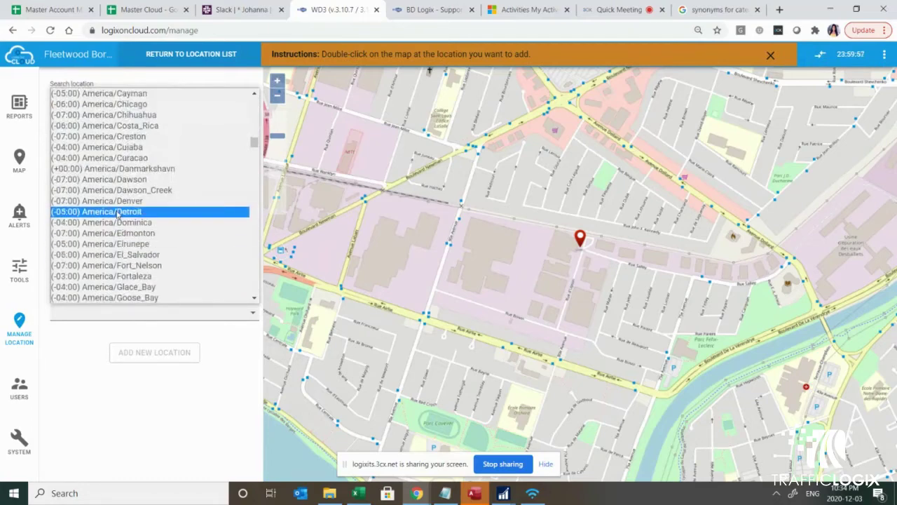
left_click(118, 211)
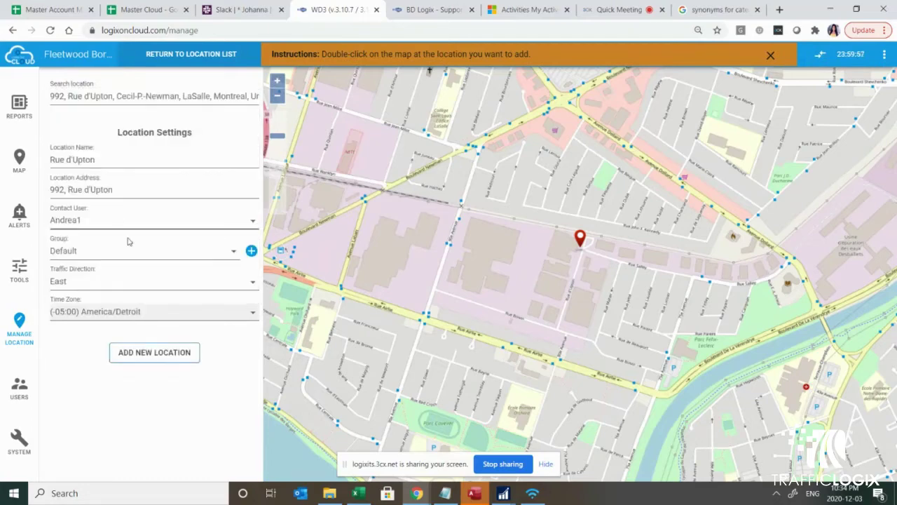
left_click(150, 356)
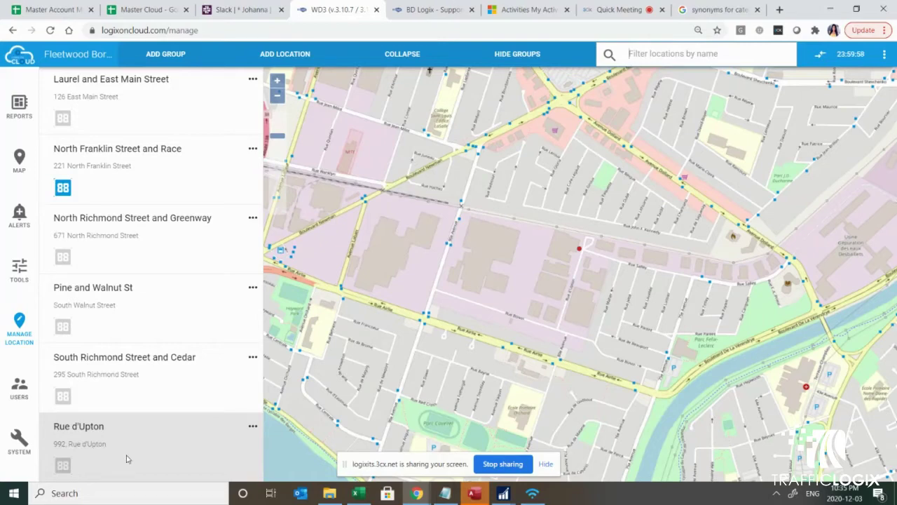
Step: Begin assigning an EV12 sign to North Franklin Street and Race, then cancel
left_click(63, 190)
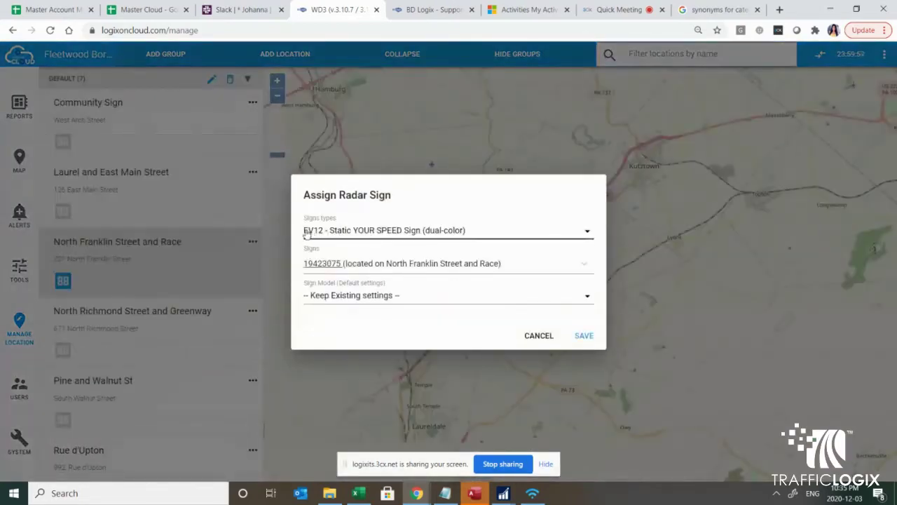
left_click(317, 233)
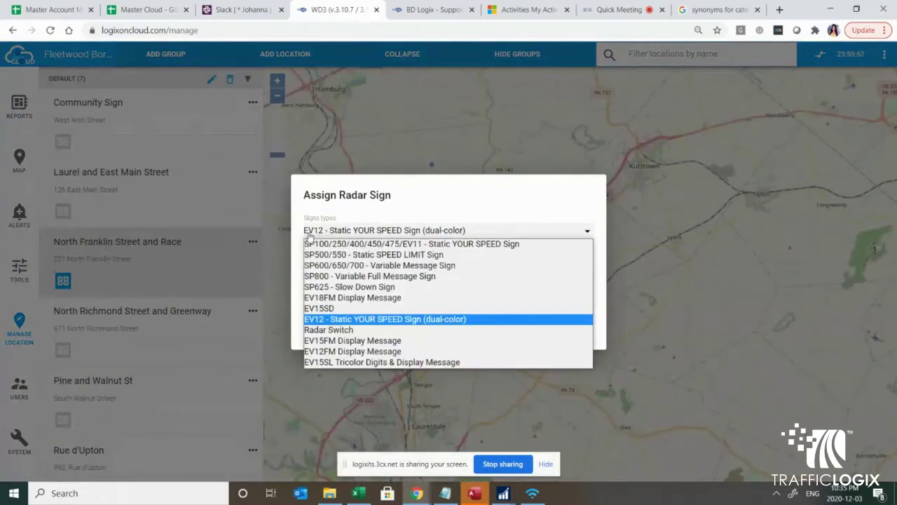
left_click(594, 120)
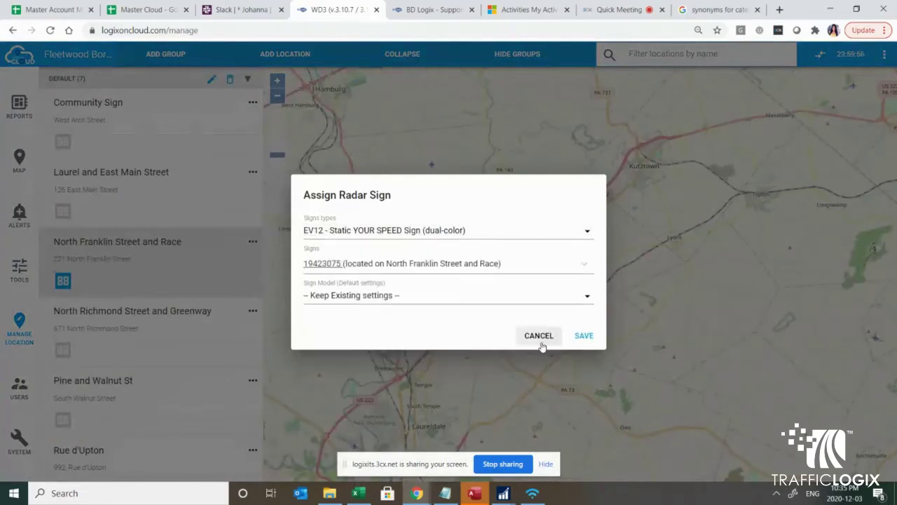
left_click(539, 335)
Step: Choose EV12 sign 19423075, model EV12, for Rue d'Upton, then cancel without saving
scroll(74, 447, "down", 1)
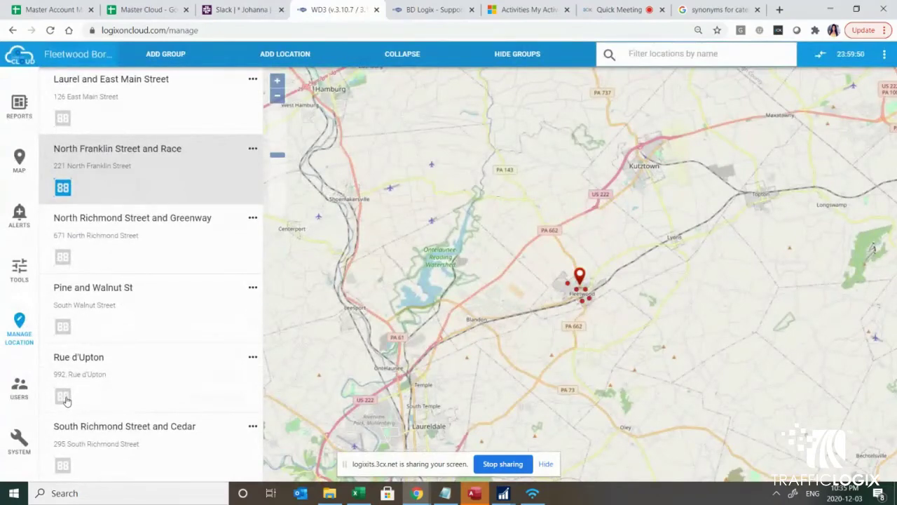
left_click(63, 397)
left_click(331, 231)
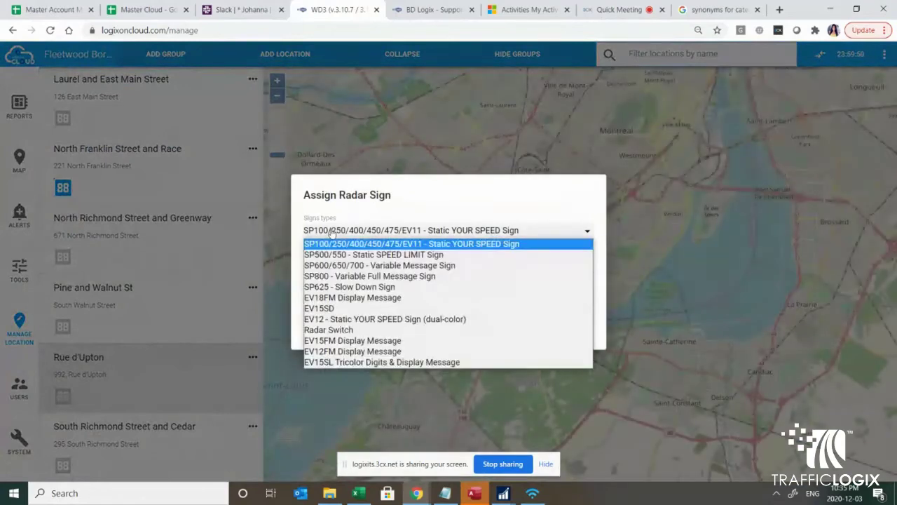
left_click(318, 320)
left_click(319, 264)
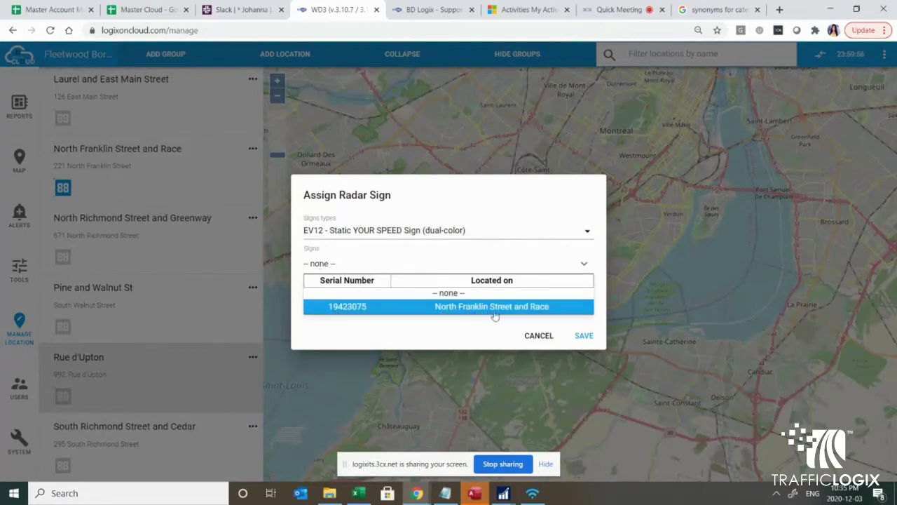
left_click(336, 312)
left_click(333, 300)
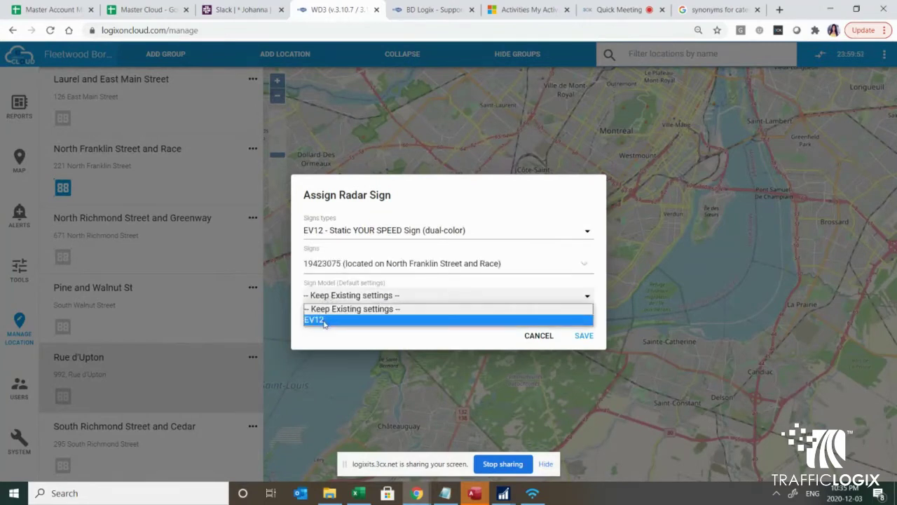
left_click(323, 323)
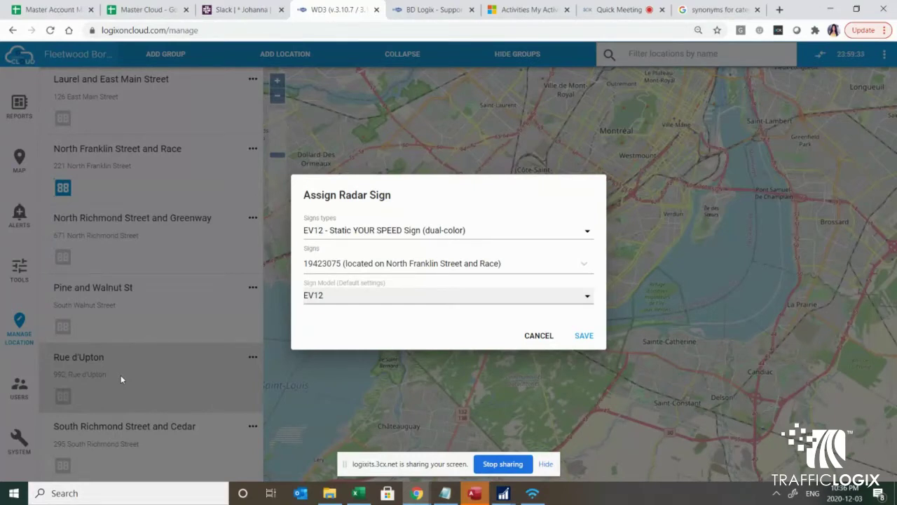
left_click(533, 336)
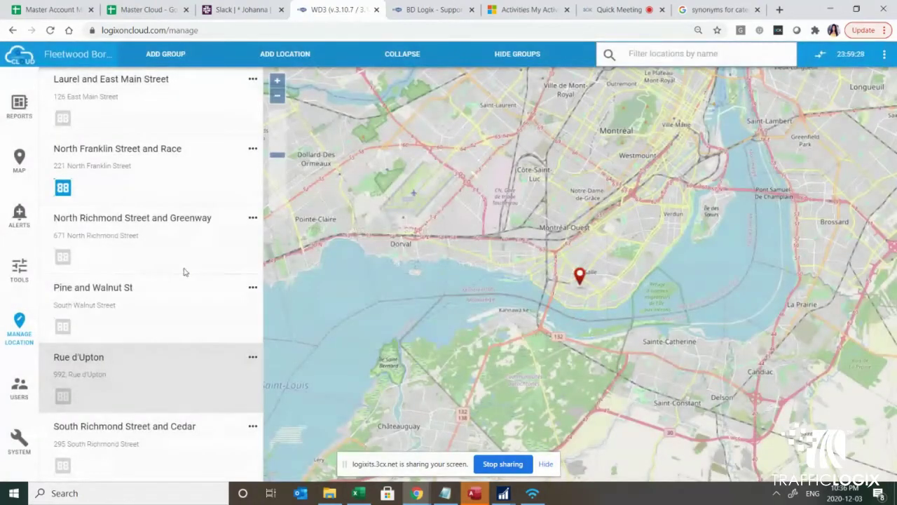
Step: Remove the Rue d'Upton location and confirm the data-deletion warning
left_click(253, 356)
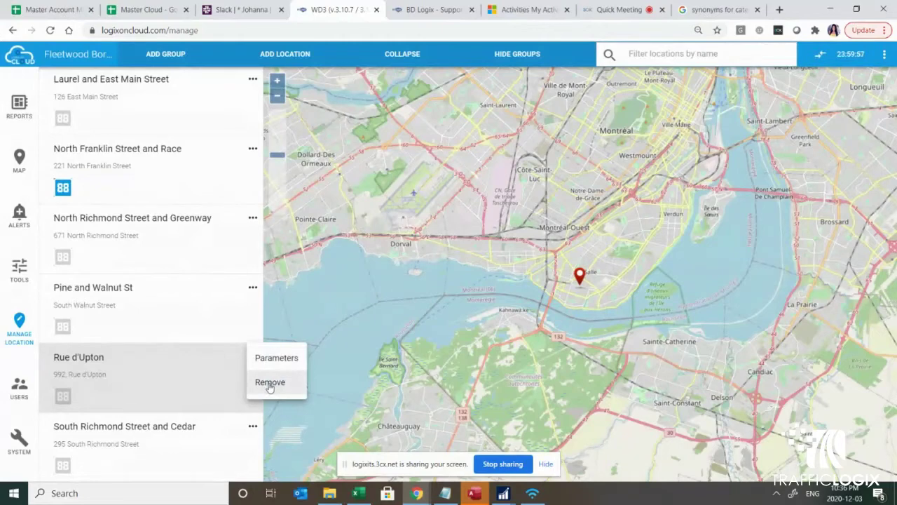
left_click(270, 385)
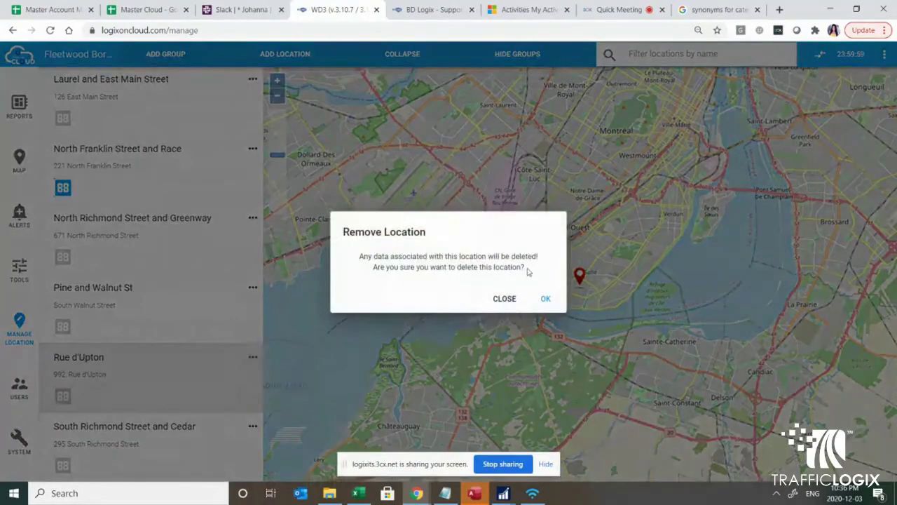
left_click_drag(526, 270, 357, 260)
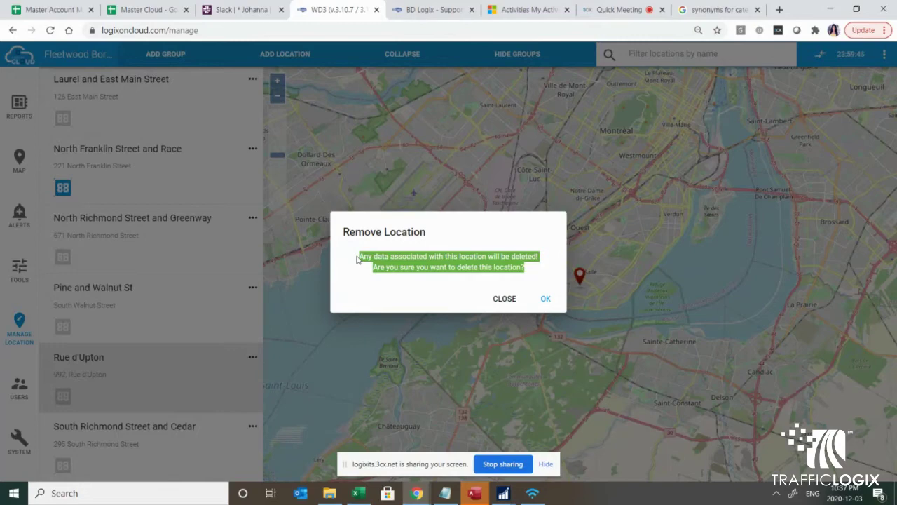
left_click(546, 300)
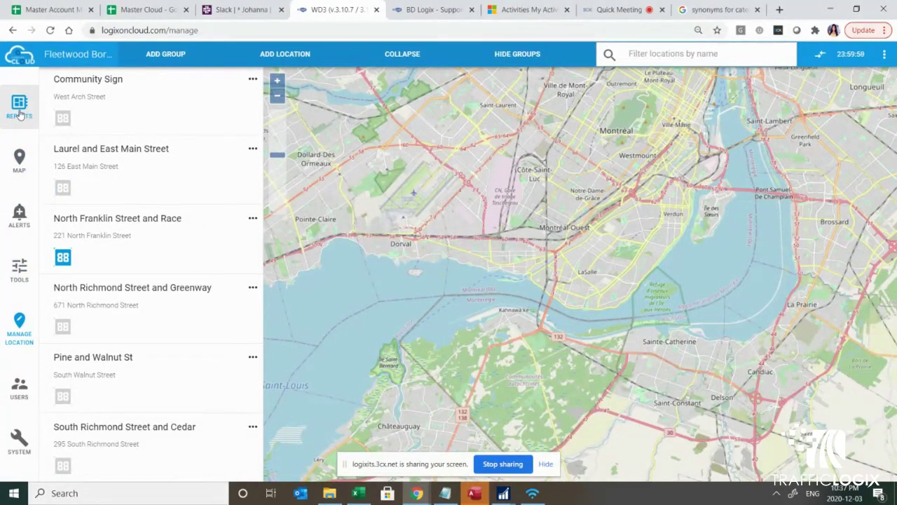
Step: Go to the Radar Signs Dashboard under Tools > Radar Signs
left_click(20, 268)
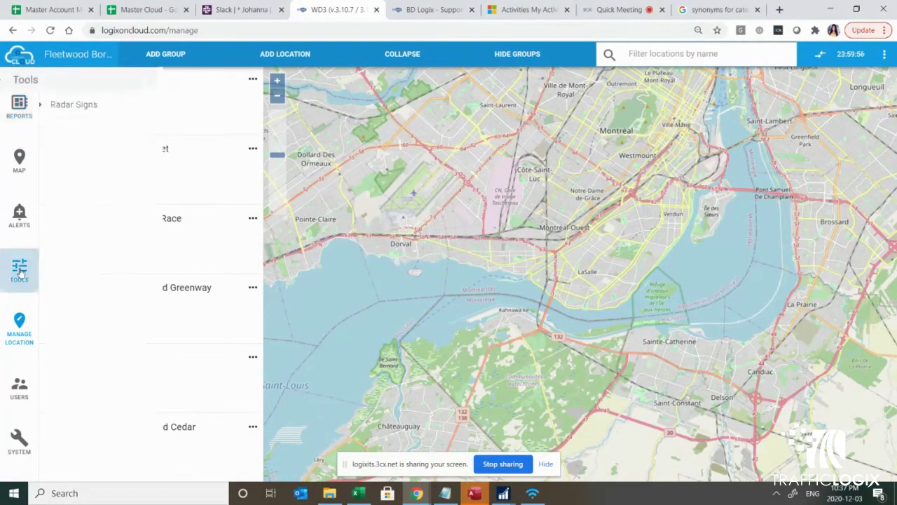
left_click(98, 106)
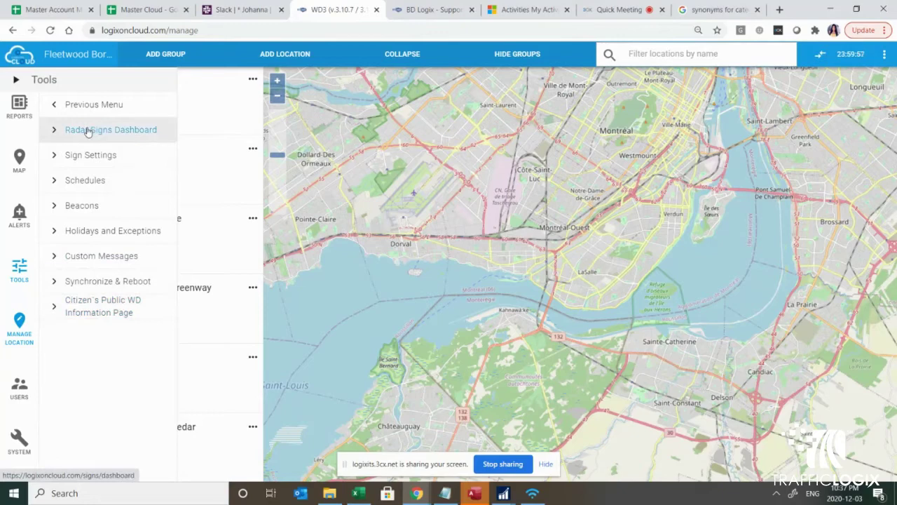
left_click(88, 132)
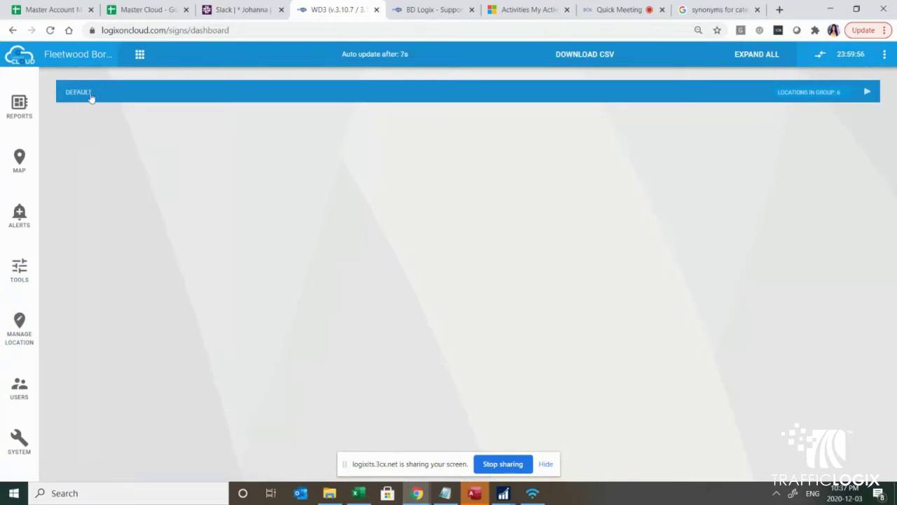
Step: Expand the DEFAULT group to show its six locations' speeds, communication and power status
left_click(91, 97)
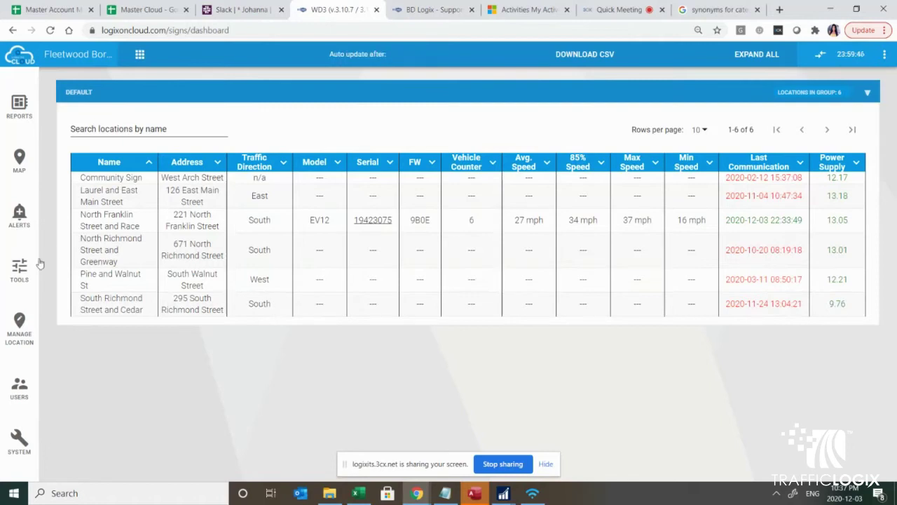
left_click(19, 270)
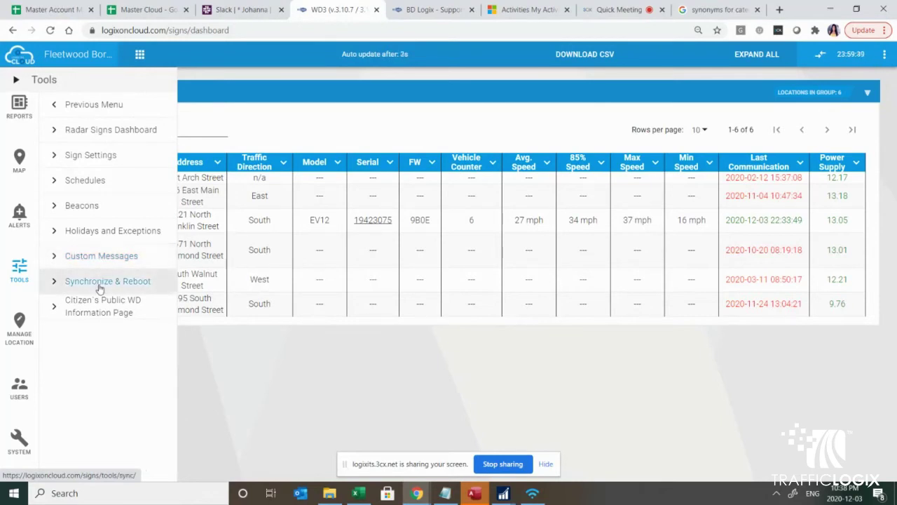
Step: Open the Synchronize & Reboot page showing the North Franklin Street and Race sign
left_click(101, 286)
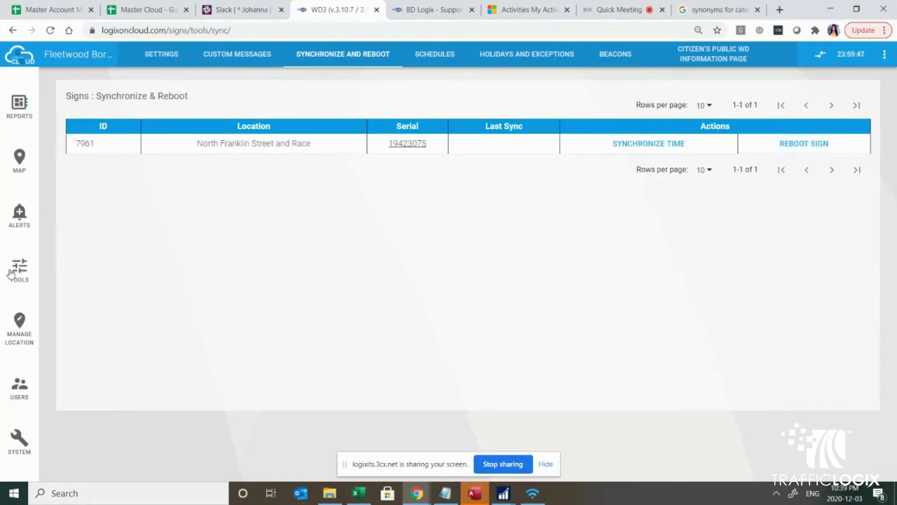
left_click(19, 270)
left_click(72, 105)
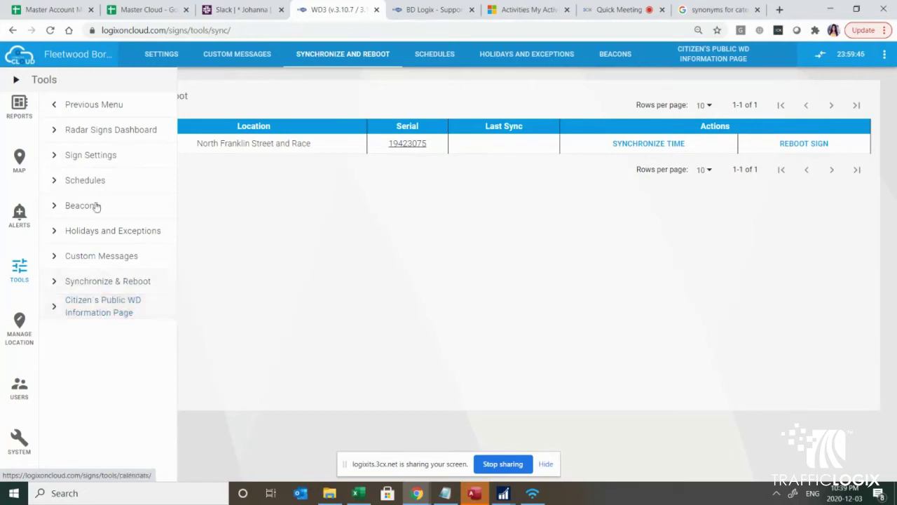
Step: Open the Community Sign's schedule in Sign Settings and view its Express Mode settings
left_click(94, 158)
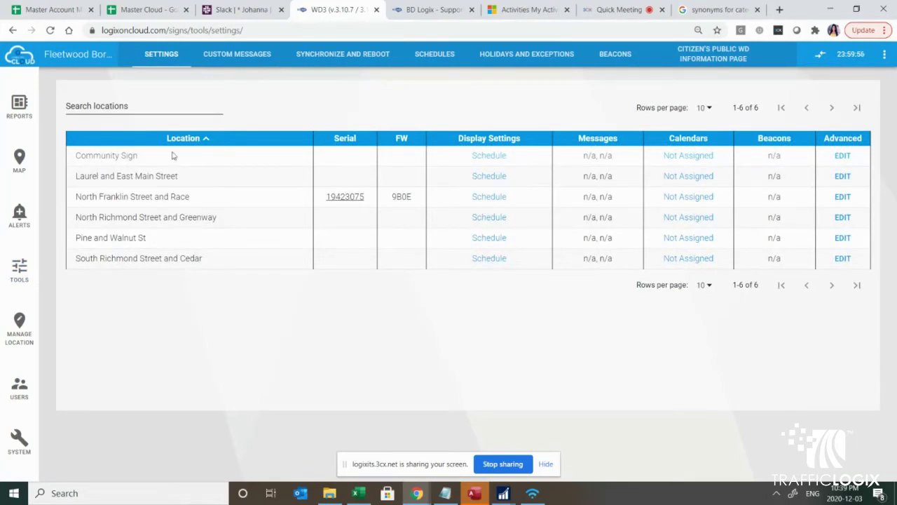
left_click(489, 157)
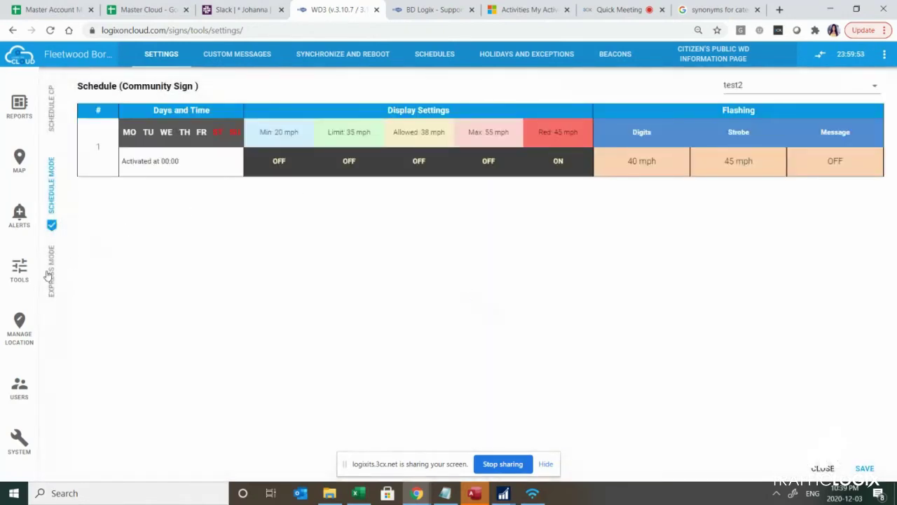
left_click(51, 275)
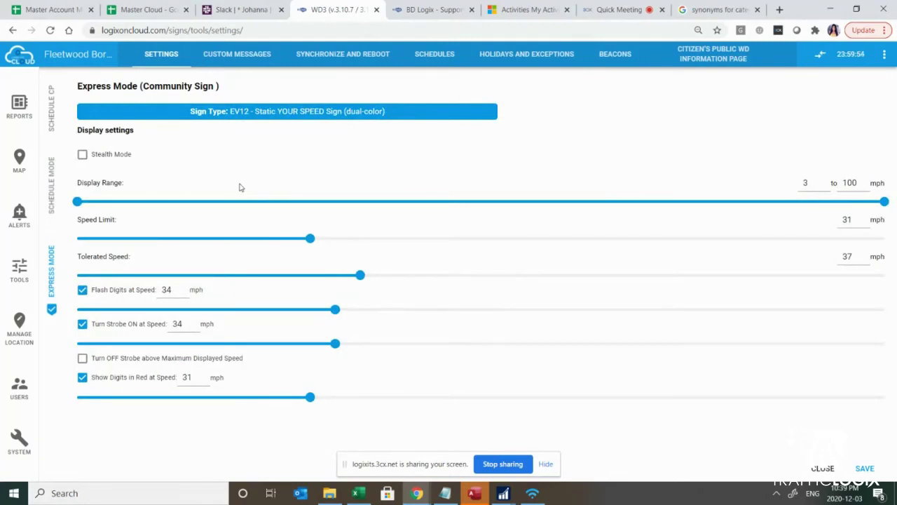
Step: Toggle Stealth Mode on and then back off for the Community Sign
left_click(82, 156)
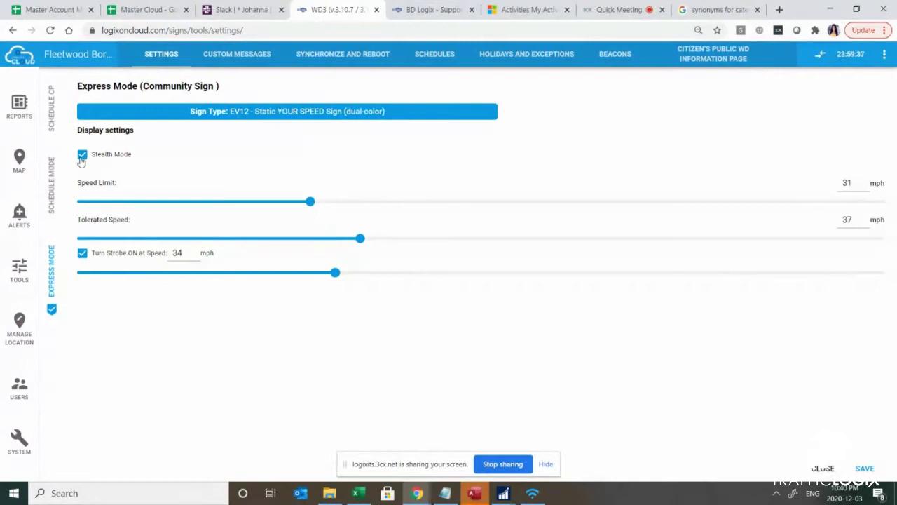
left_click(82, 157)
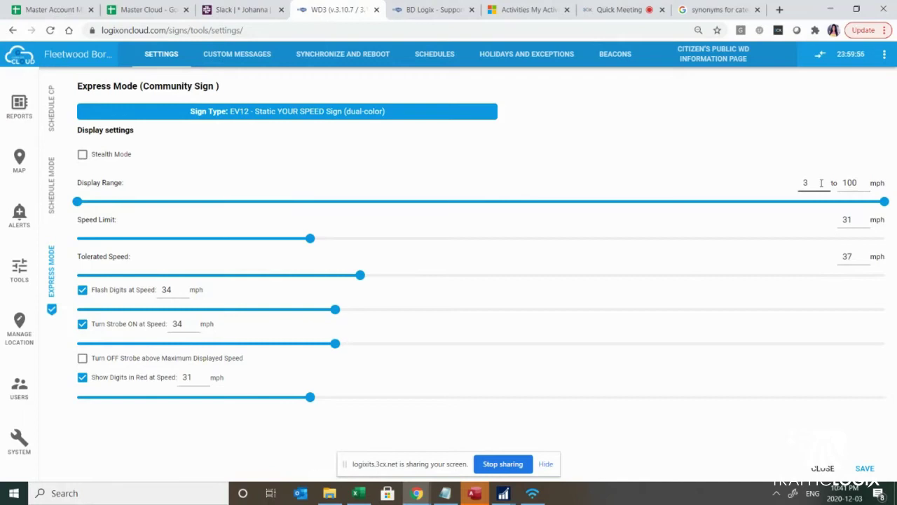
left_click_drag(872, 183, 841, 182)
left_click(858, 219)
left_click_drag(853, 219, 840, 219)
left_click_drag(862, 182, 825, 177)
type("60")
left_click(856, 182)
left_click_drag(857, 183, 842, 182)
type("100")
double_click(166, 290)
left_click(862, 183)
left_click_drag(862, 183, 844, 184)
left_click(83, 359)
left_click(83, 359)
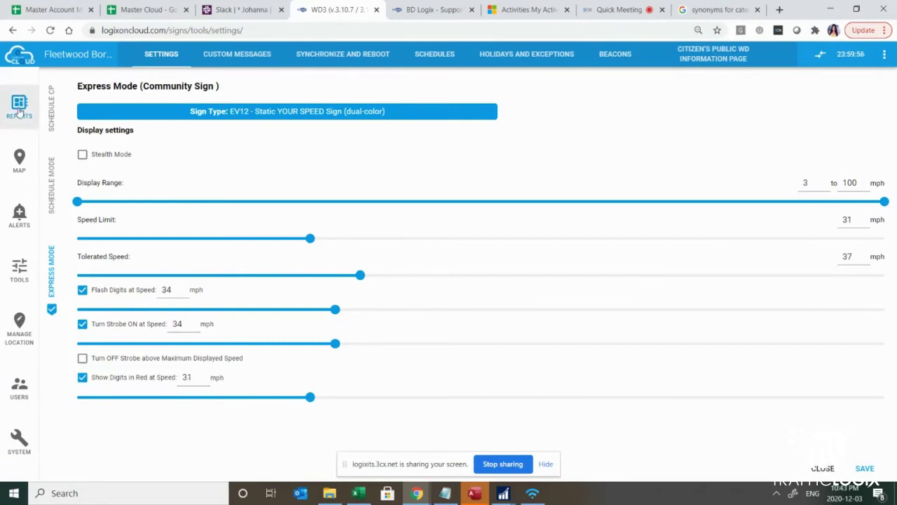
Step: Open the Radar Signs reports page and browse the Report type options
mouse_move(18, 111)
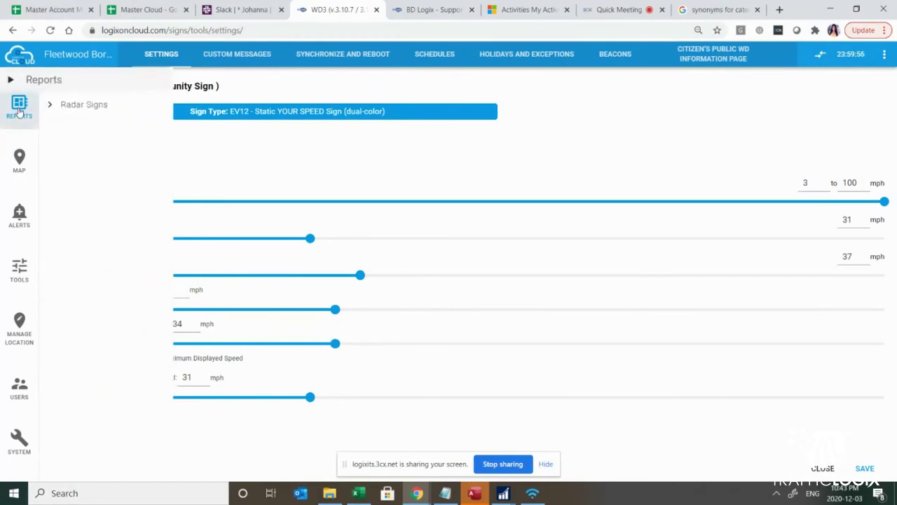
left_click(71, 107)
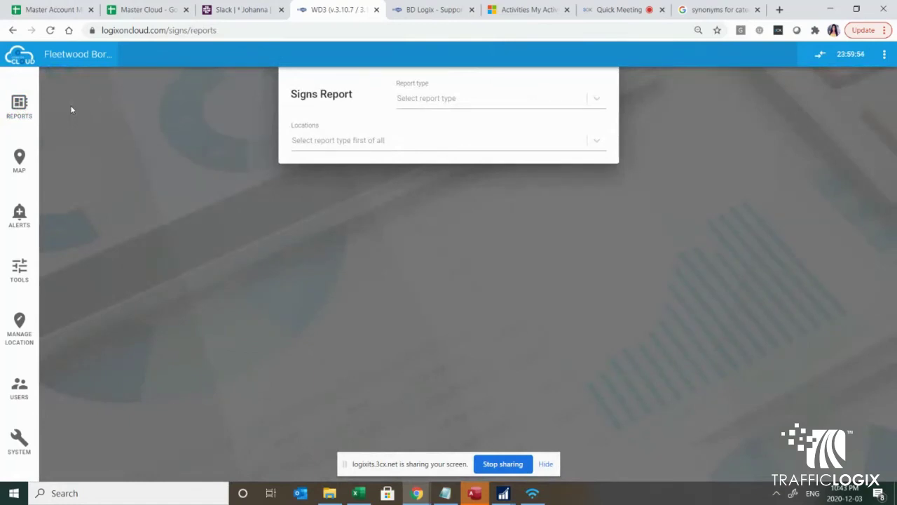
left_click(588, 100)
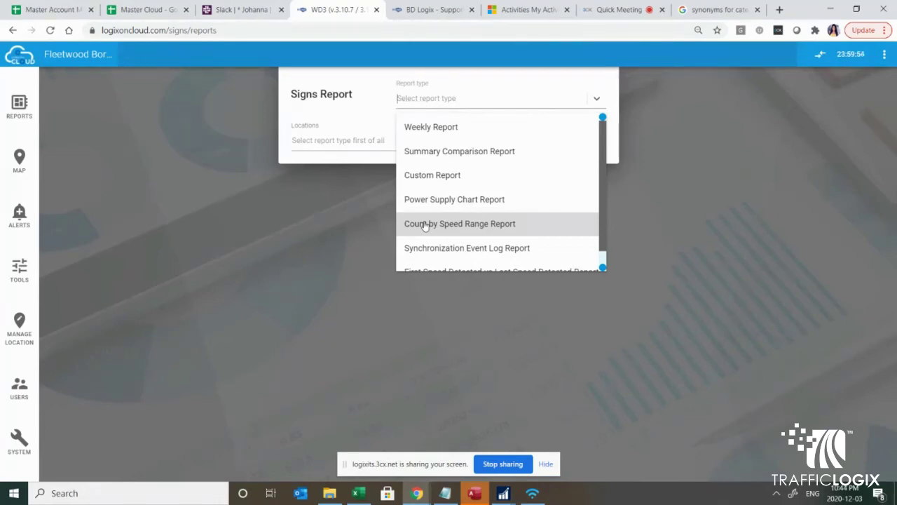
scroll(437, 249, "down", 1)
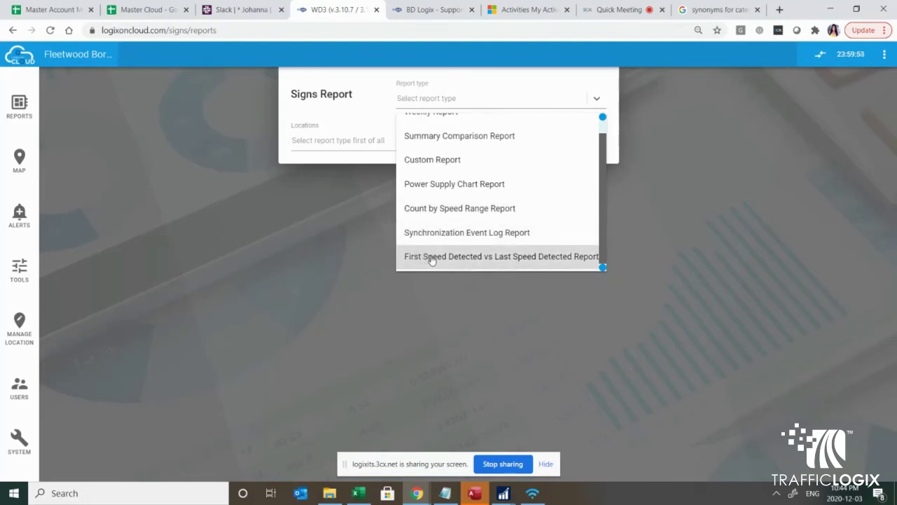
scroll(454, 134, "up", 1)
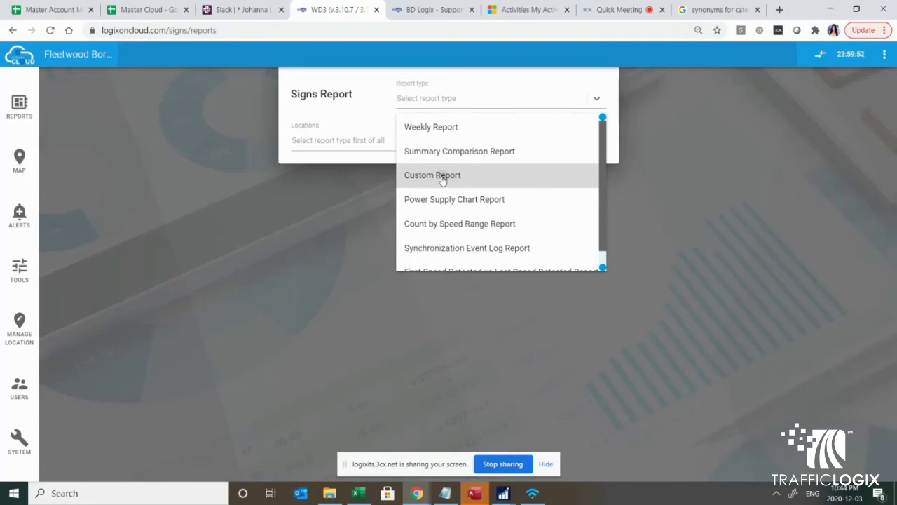
Step: Choose Custom Report for North Franklin Street and Race, noting data available through December 03, 2020
left_click(441, 177)
left_click(597, 140)
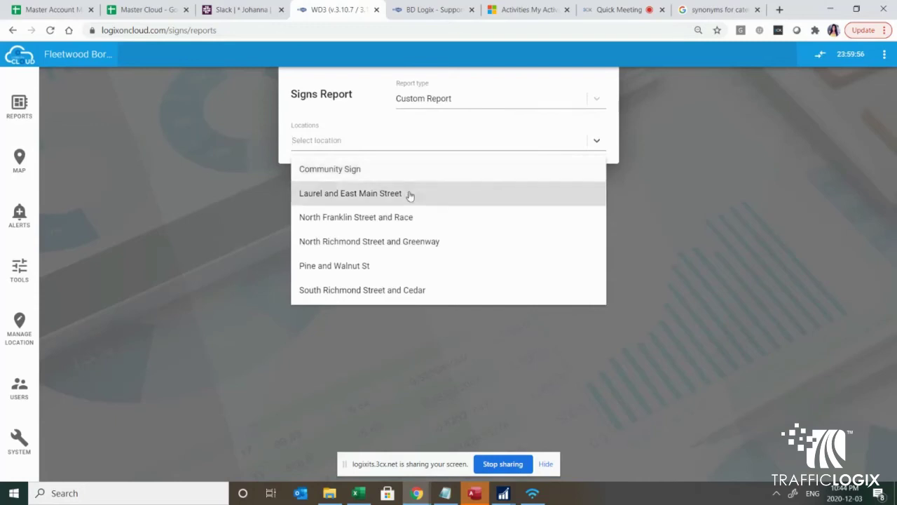
left_click(373, 223)
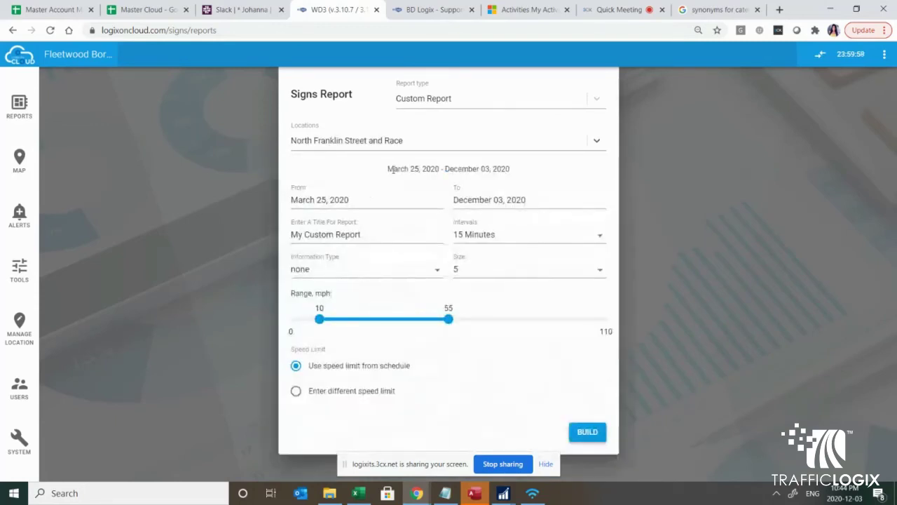
left_click_drag(387, 170, 515, 170)
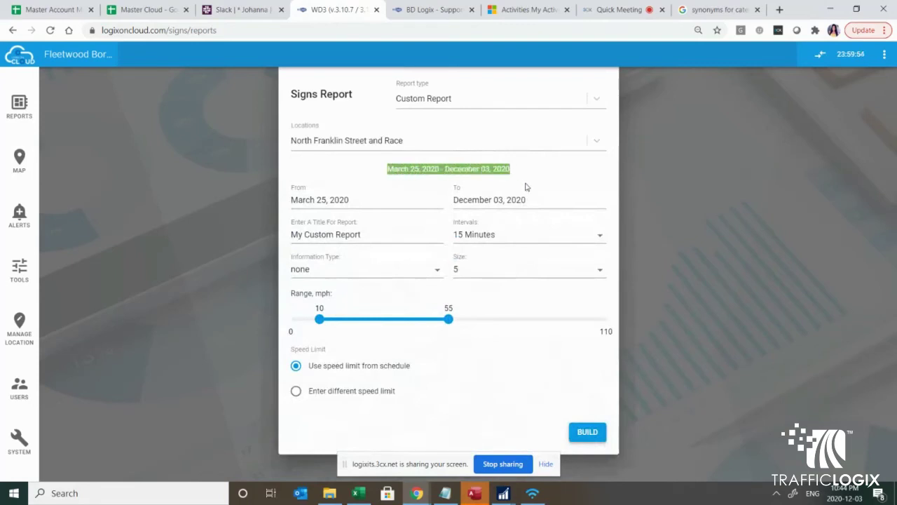
left_click(393, 181)
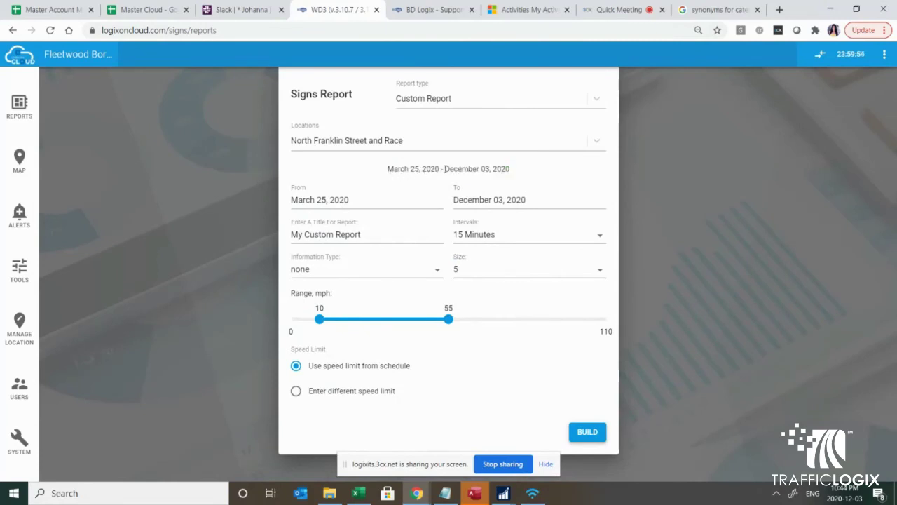
left_click_drag(445, 169, 514, 168)
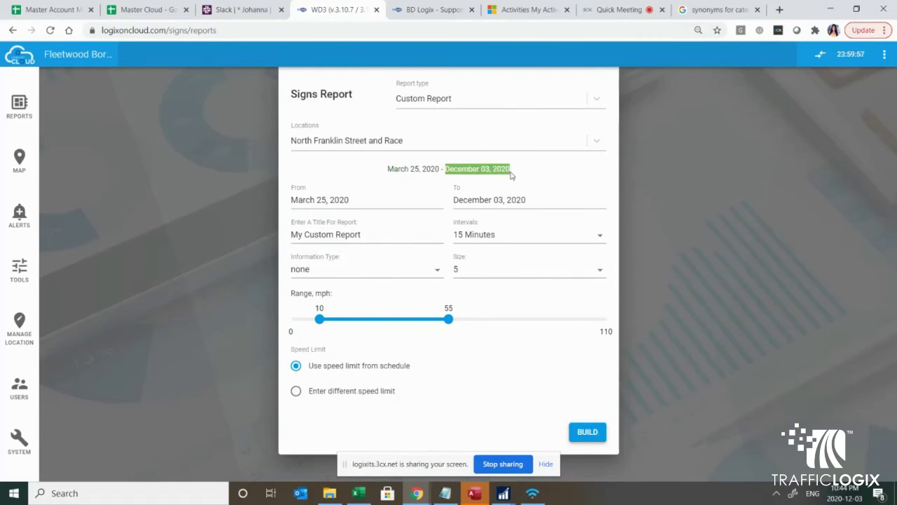
Step: Set the report date range from November 09 to November 12, 2020
left_click(391, 199)
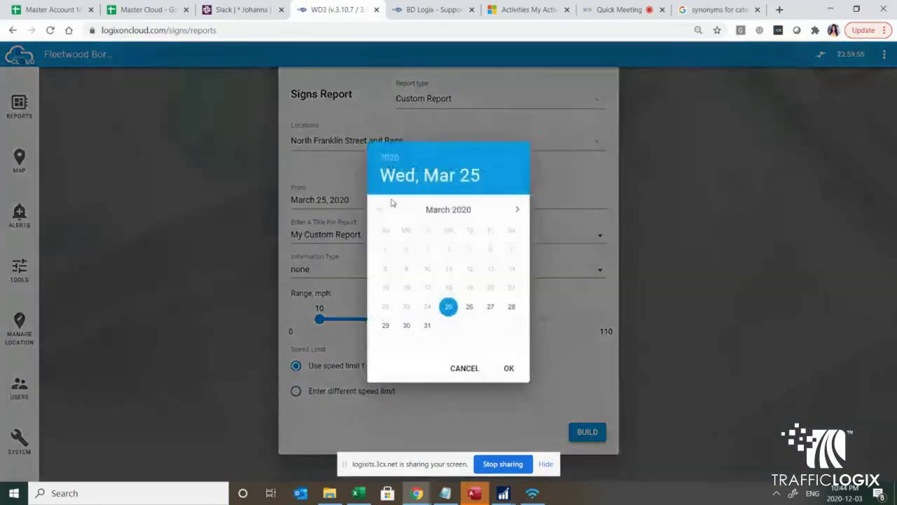
left_click(518, 209)
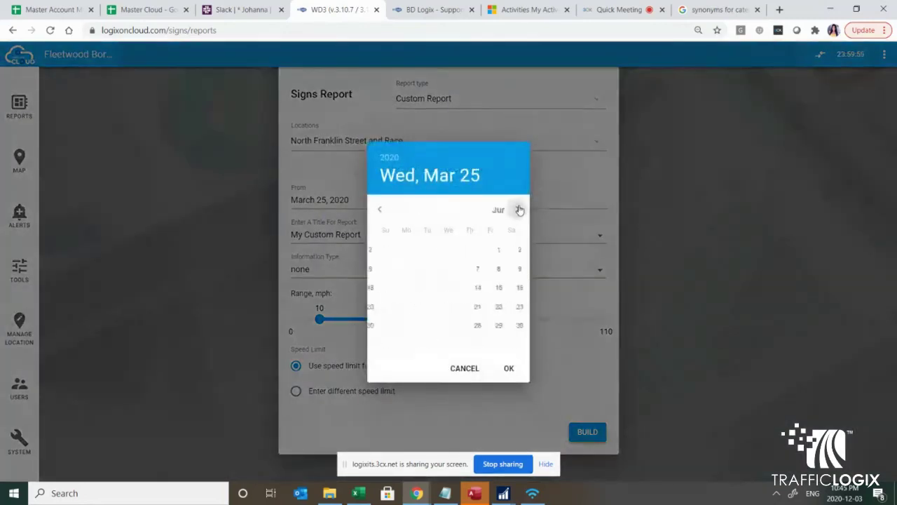
left_click(519, 209)
left_click(519, 209)
left_click(519, 209)
left_click(519, 209)
left_click(518, 209)
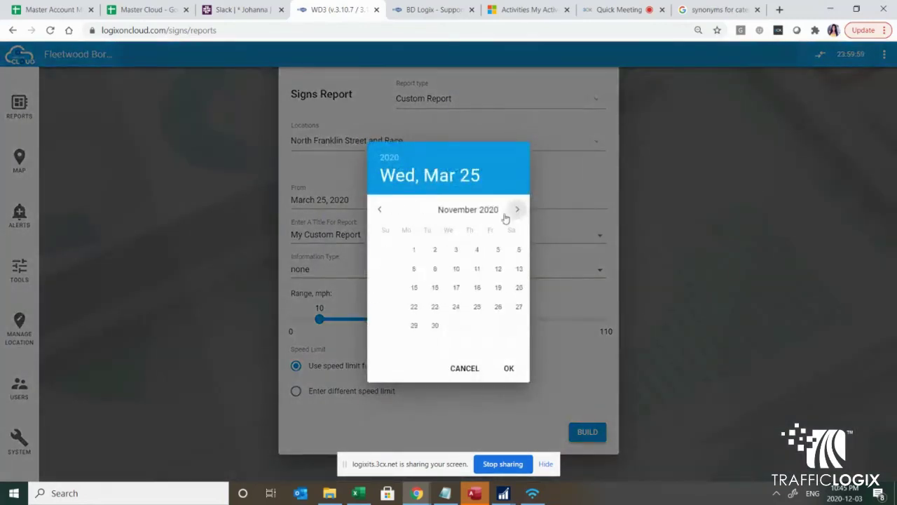
left_click(406, 269)
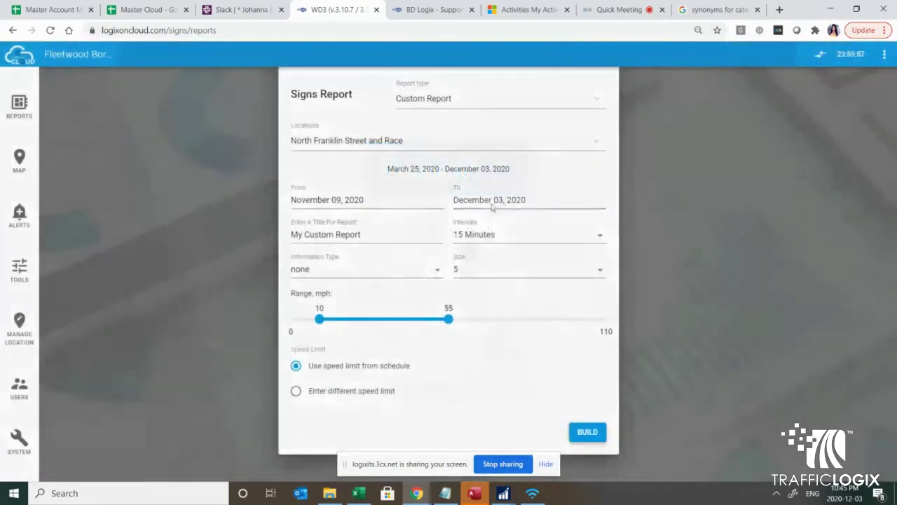
left_click(492, 204)
left_click(379, 209)
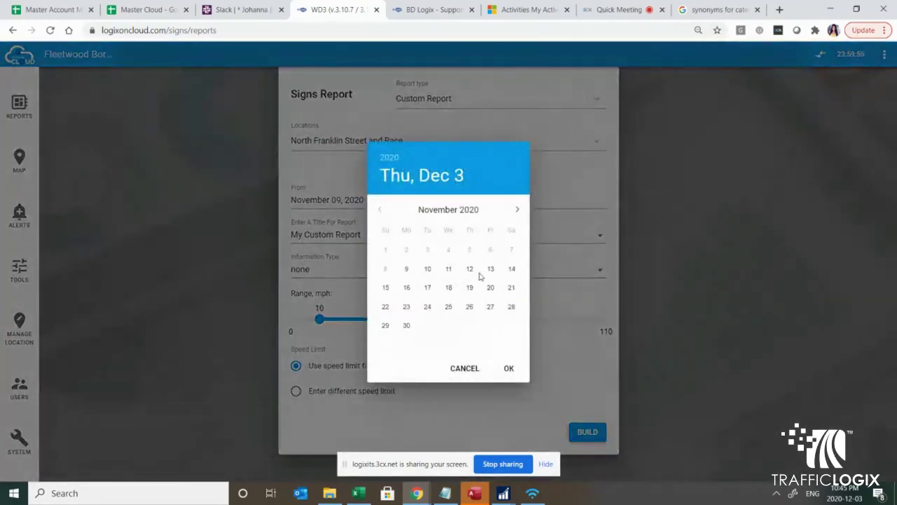
left_click(469, 269)
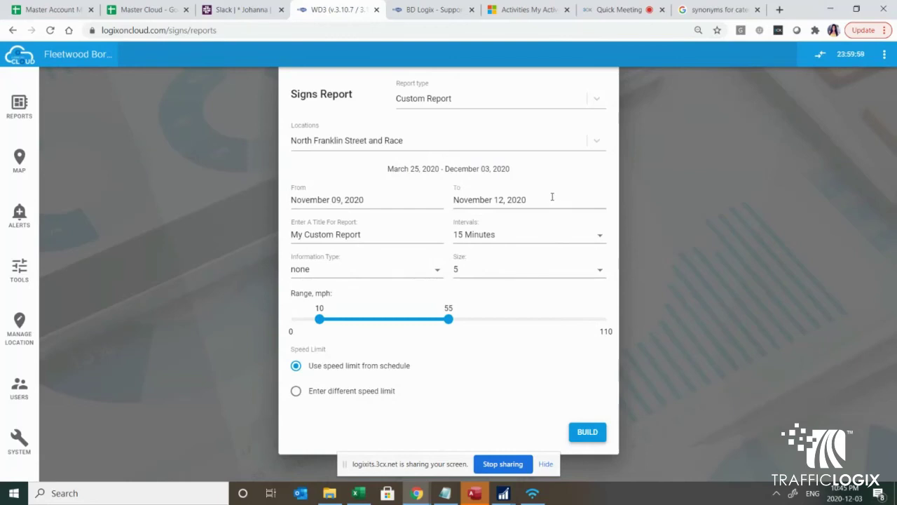
Step: Choose Hourly intervals and build the custom report
left_click(476, 237)
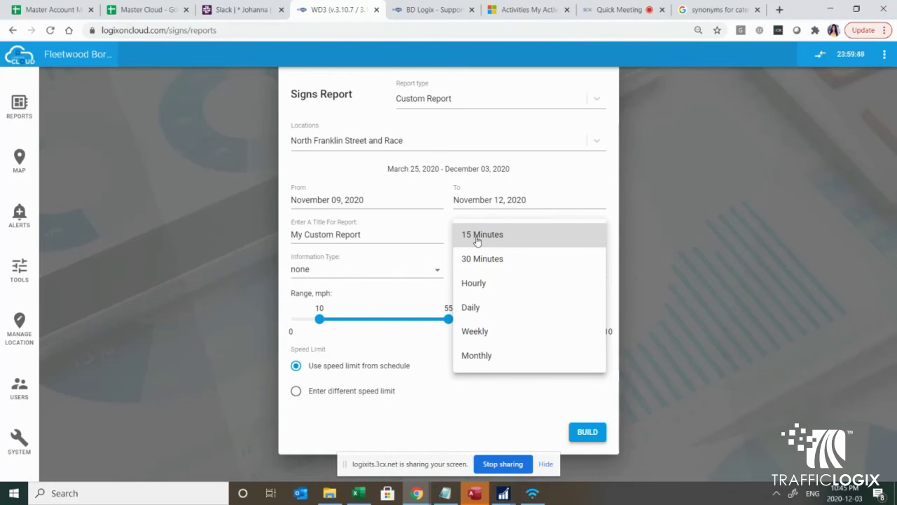
left_click(472, 287)
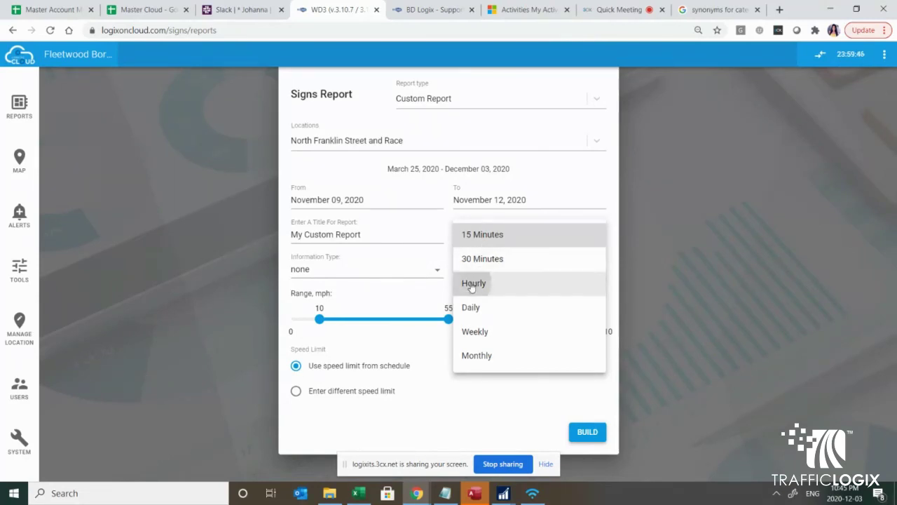
left_click(588, 433)
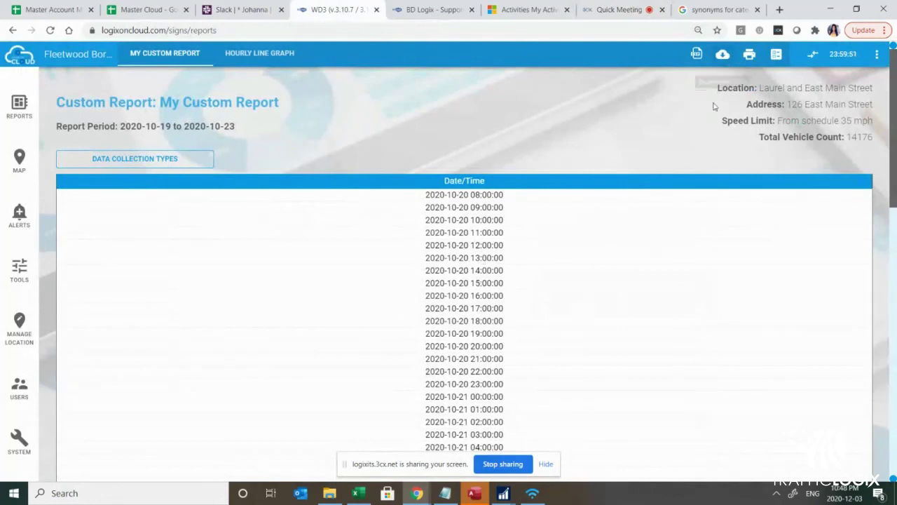
Step: Review the report's location details and show the Data Collection Types checklist
left_click_drag(717, 88, 872, 146)
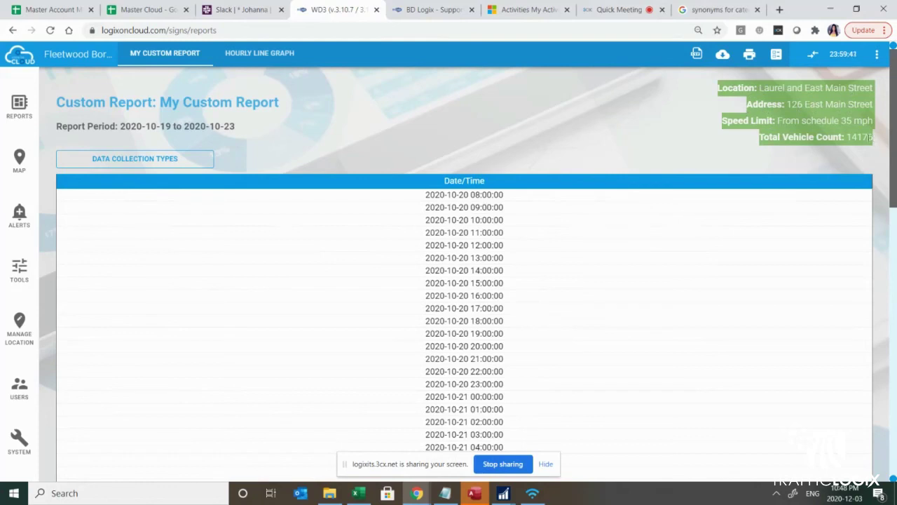
left_click_drag(251, 134, 59, 124)
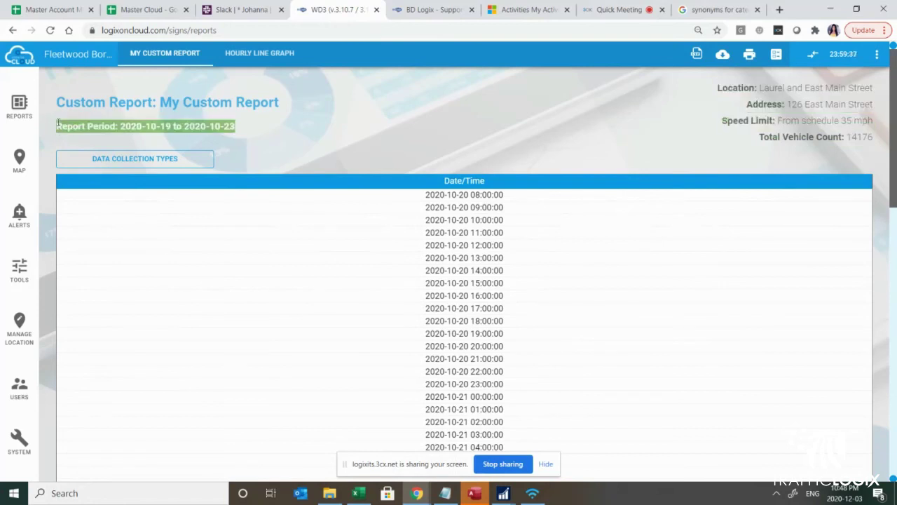
left_click(126, 165)
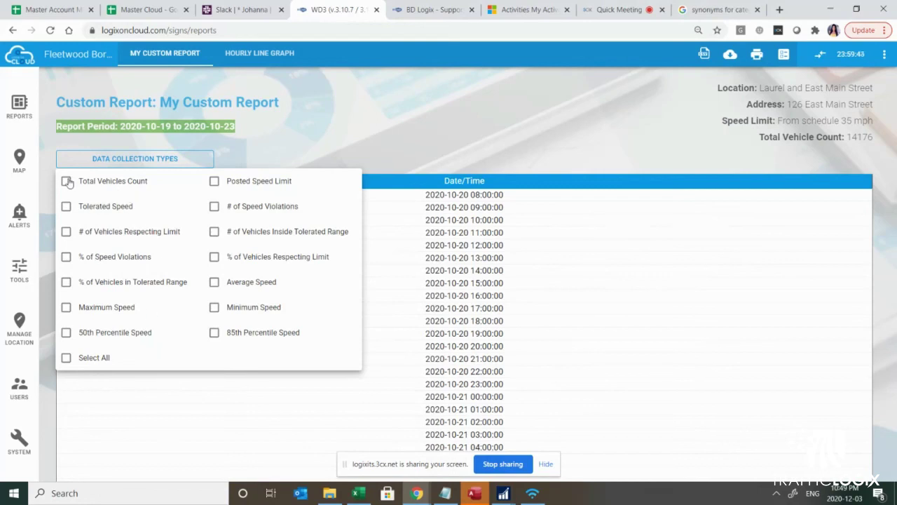
Step: Add Total Vehicles Count, # of Vehicles Respecting Limit, % and # of Speed Violations, and 85th Percentile Speed columns
left_click(66, 182)
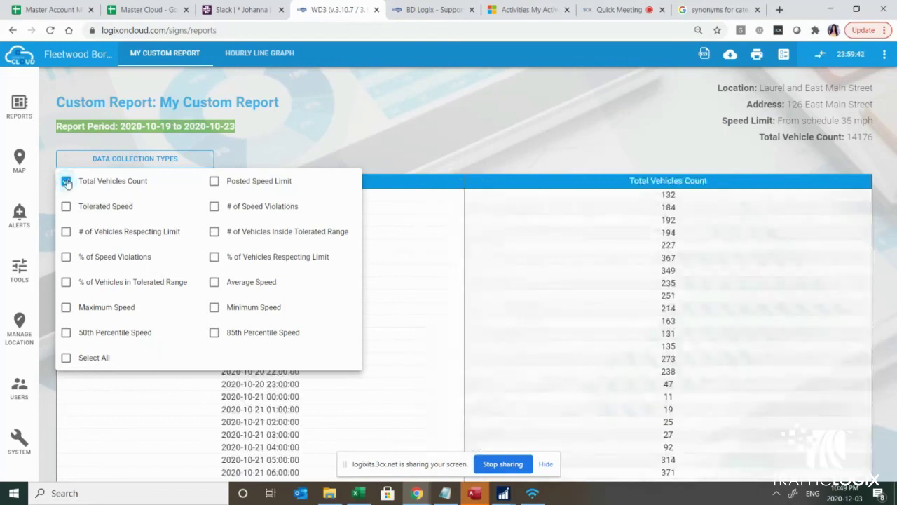
left_click(66, 232)
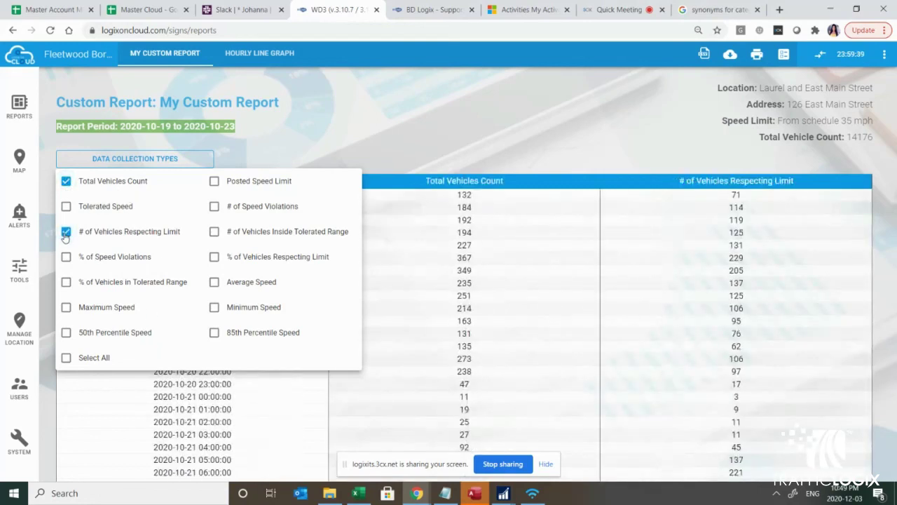
left_click(66, 257)
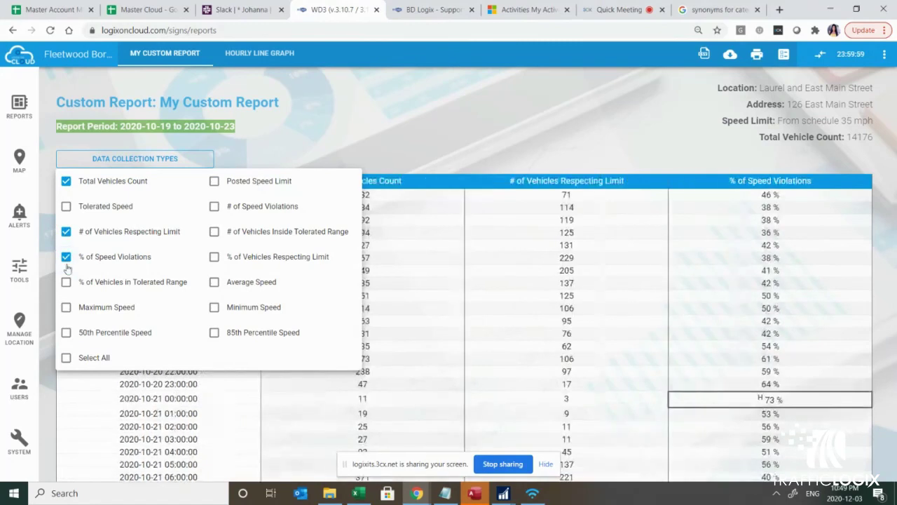
left_click(214, 208)
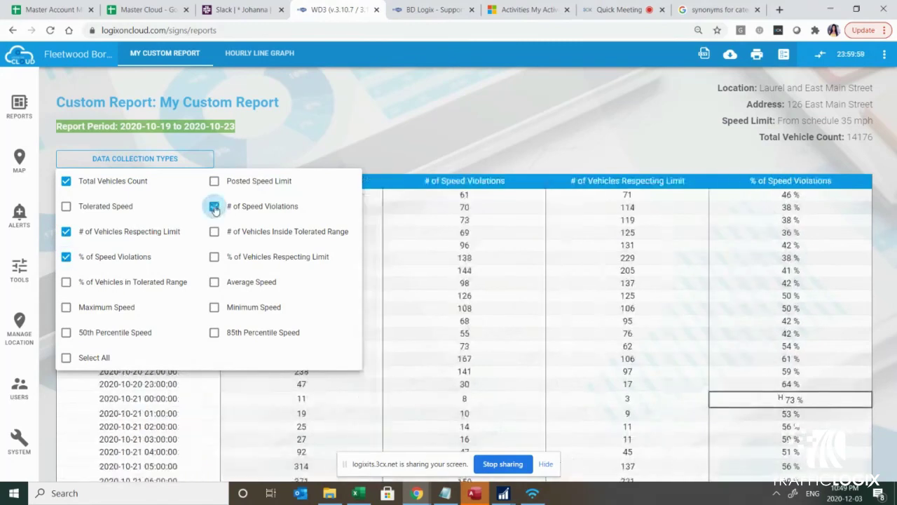
left_click(214, 332)
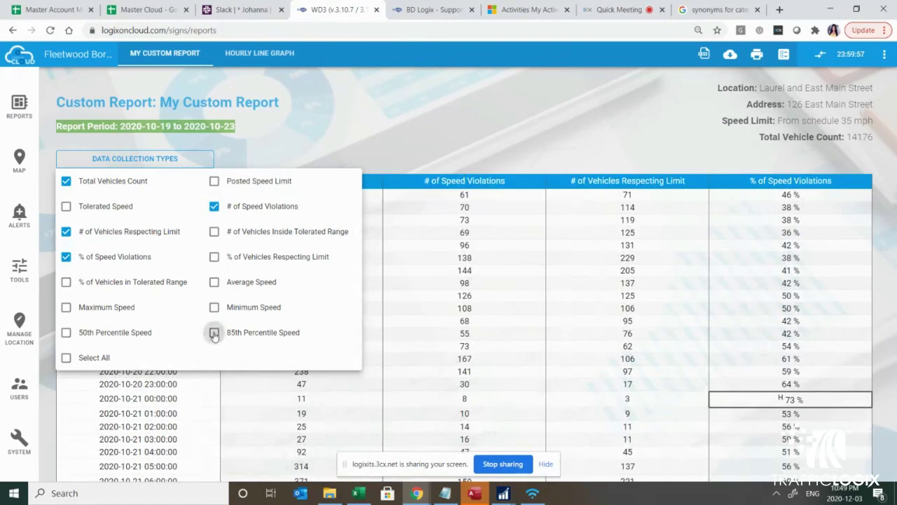
left_click(386, 124)
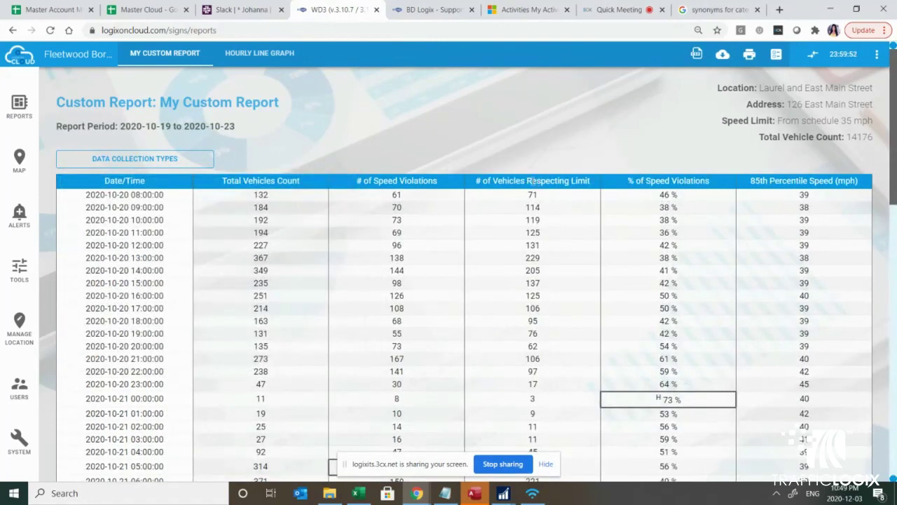
scroll(439, 179, "down", 1)
scroll(439, 178, "down", 5)
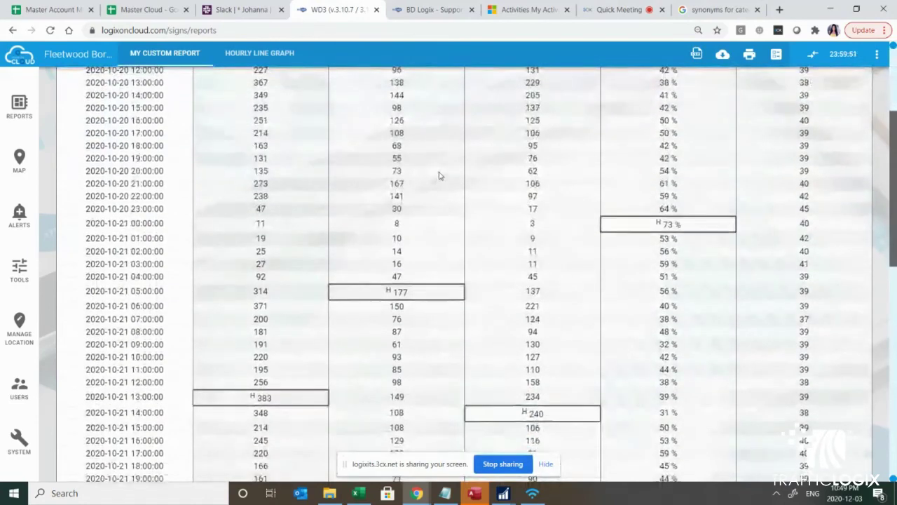
scroll(440, 176, "down", 4)
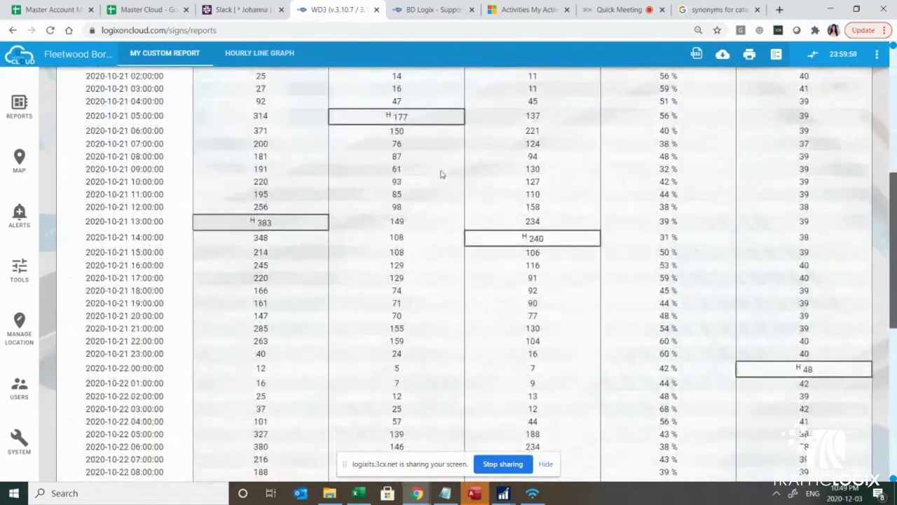
scroll(442, 179, "down", 7)
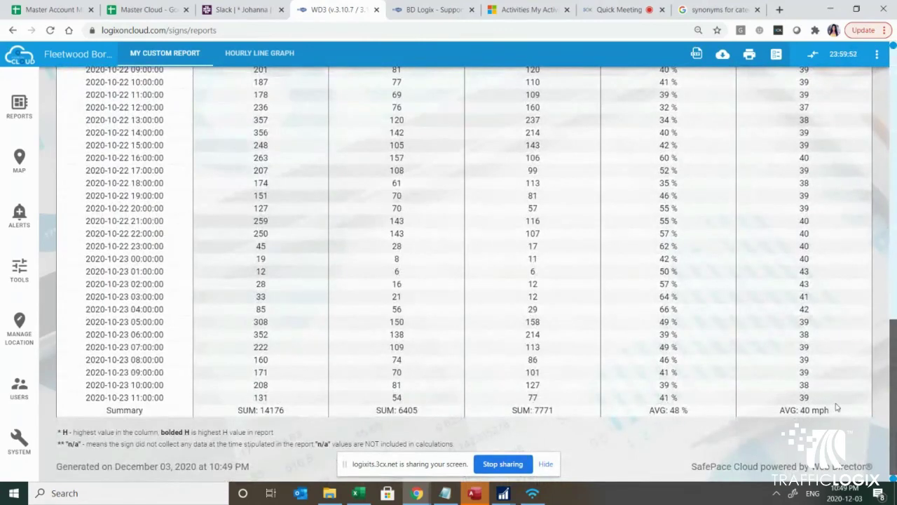
scroll(577, 386, "up", 1)
scroll(574, 383, "up", 5)
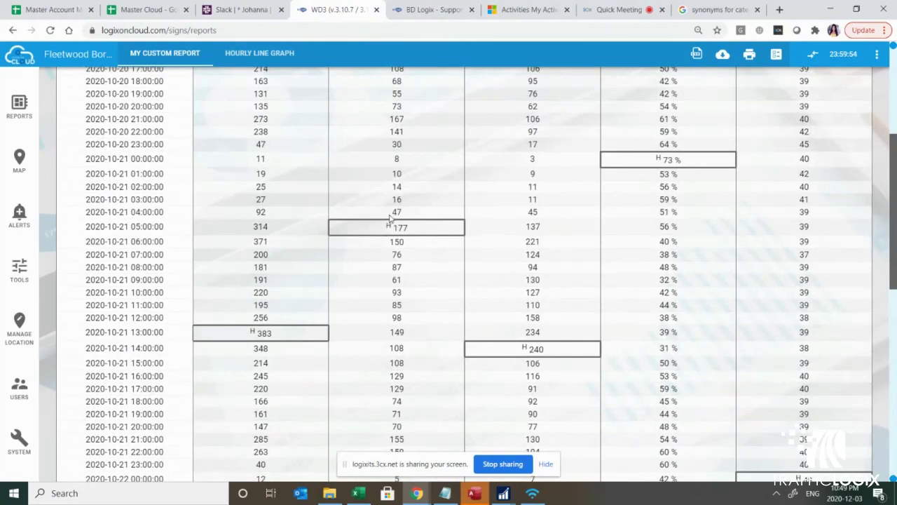
scroll(396, 225, "up", 4)
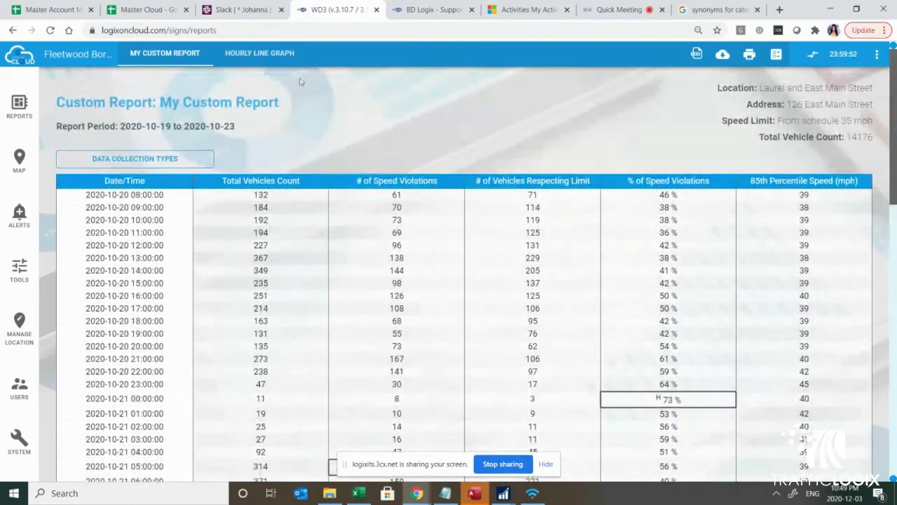
left_click(258, 56)
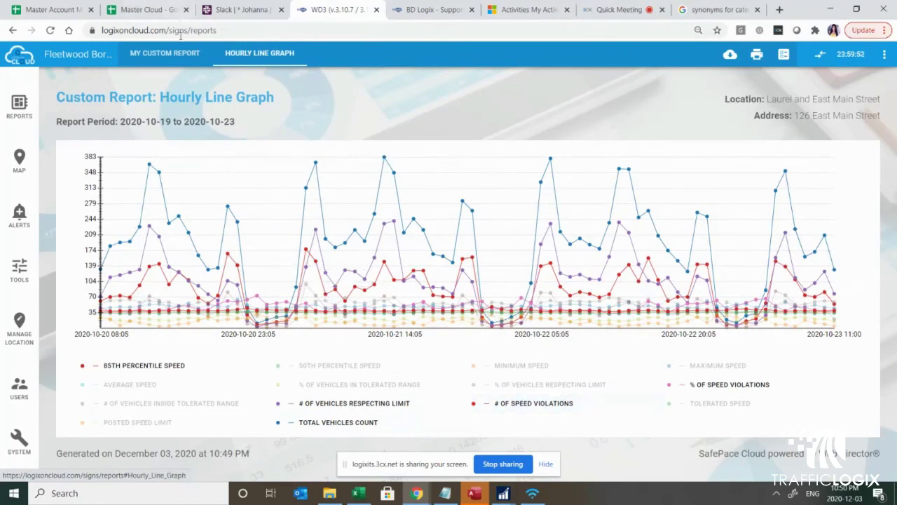
left_click(166, 54)
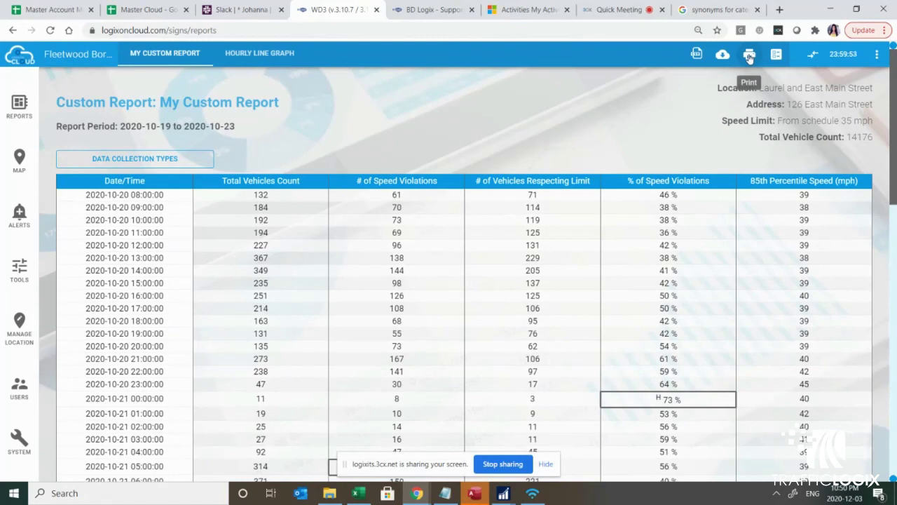
Step: Download the report as the My_Custom_Report CSV and open it in Excel
left_click(696, 56)
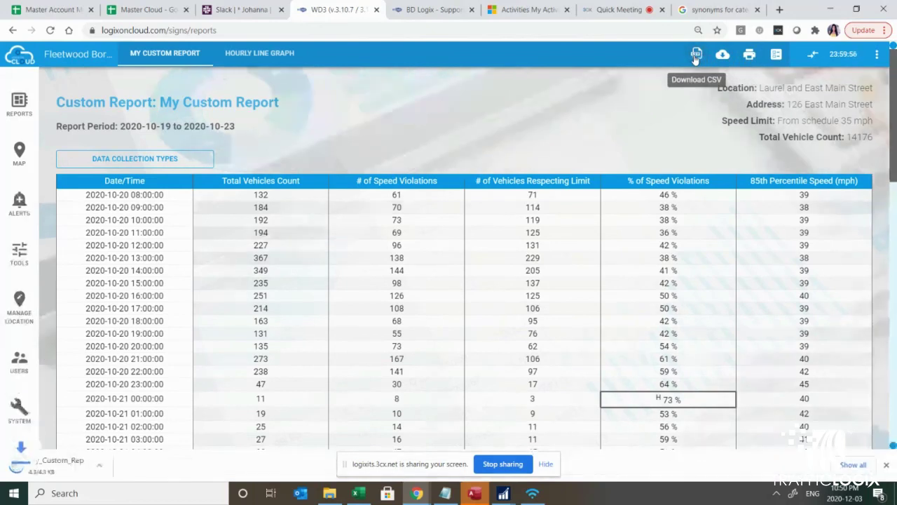
left_click(77, 469)
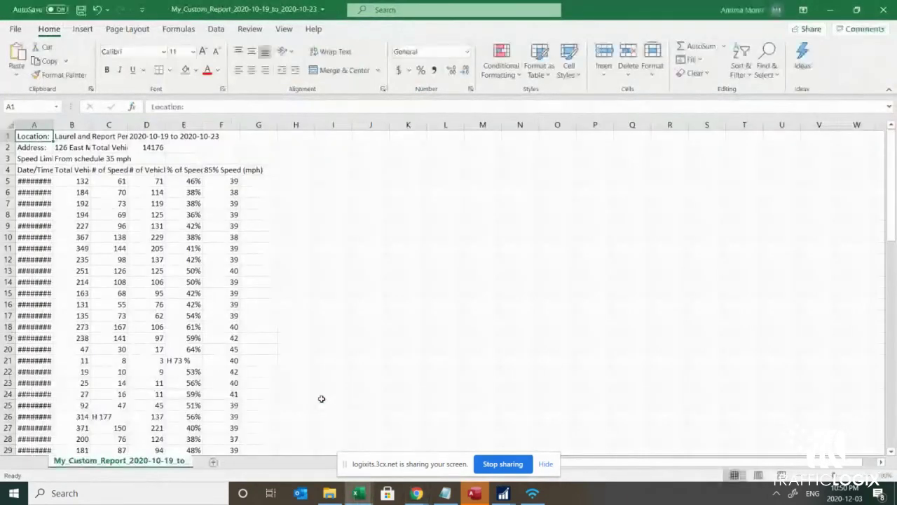
Step: Centre-align Excel columns A–G of the CSV, then go back to the Logix On Cloud home page
left_click_drag(35, 124, 339, 128)
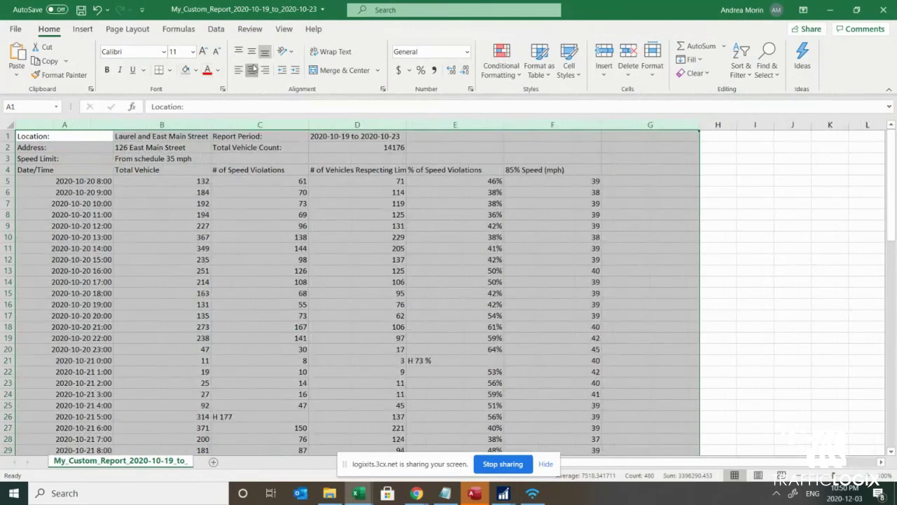
left_click(251, 69)
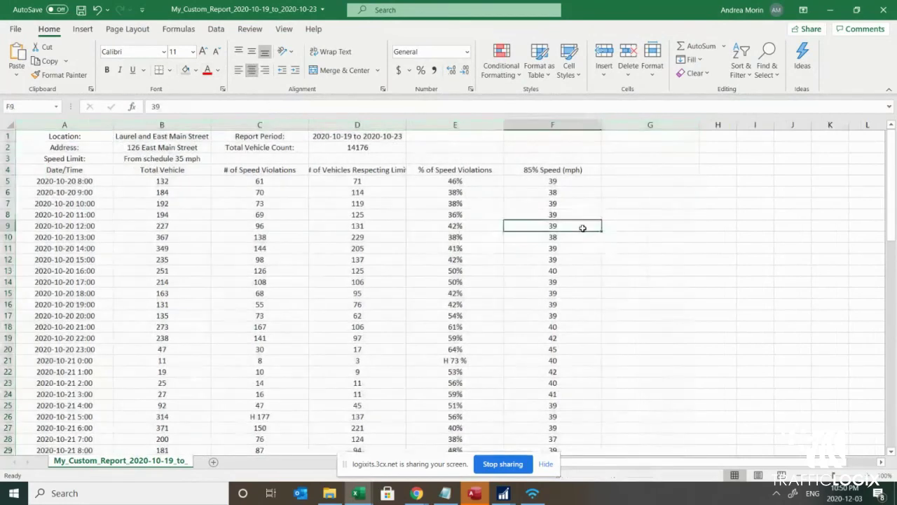
left_click(582, 228)
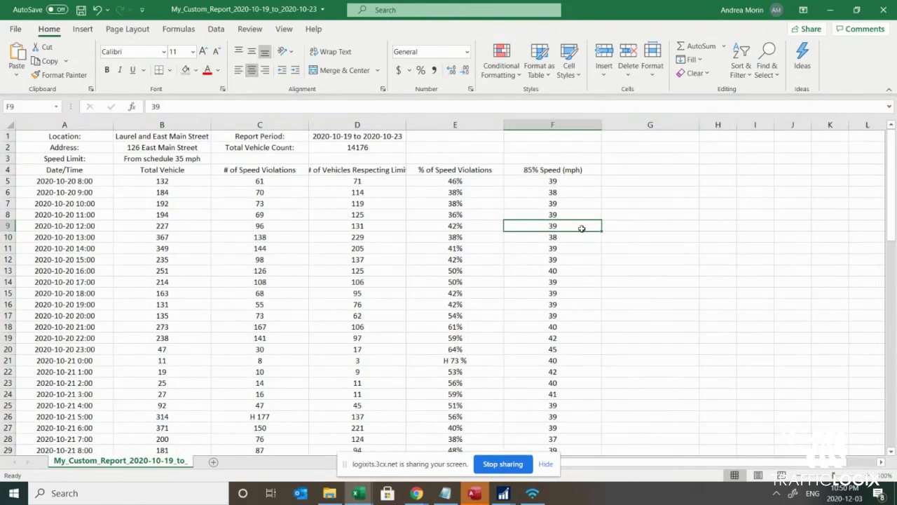
left_click(417, 493)
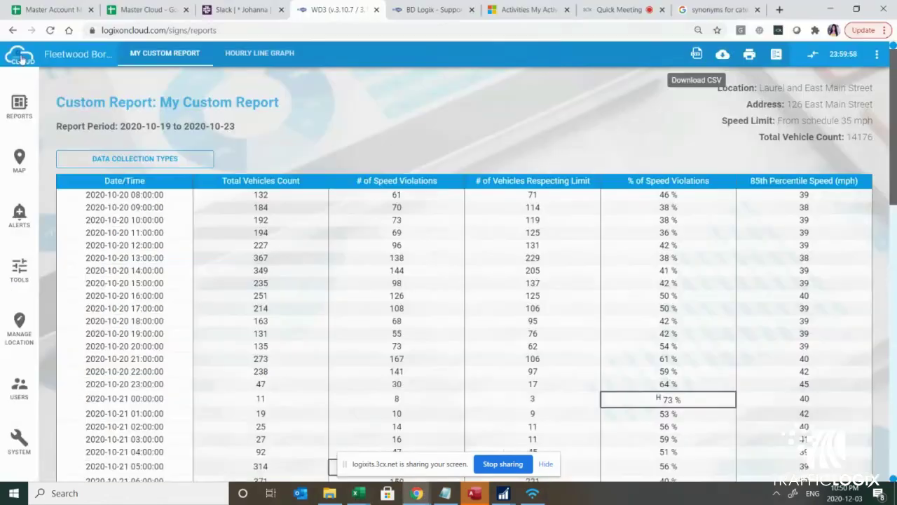
left_click(21, 60)
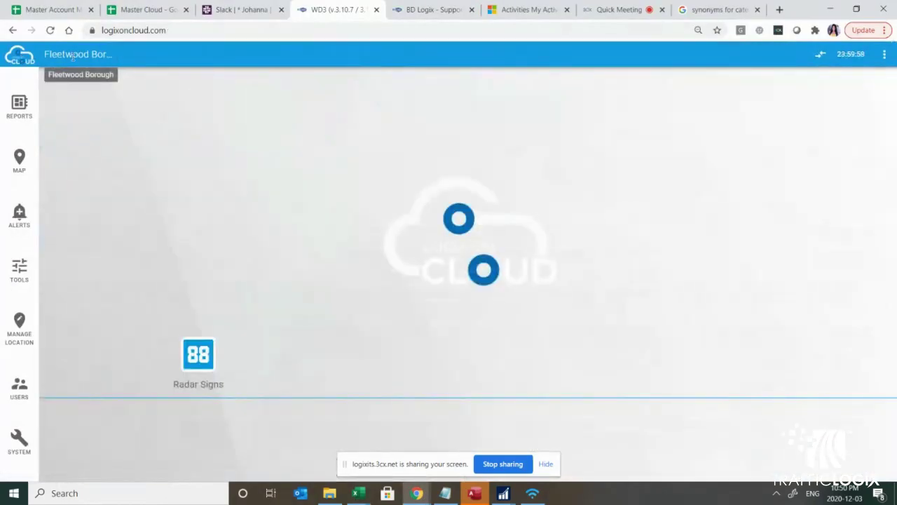